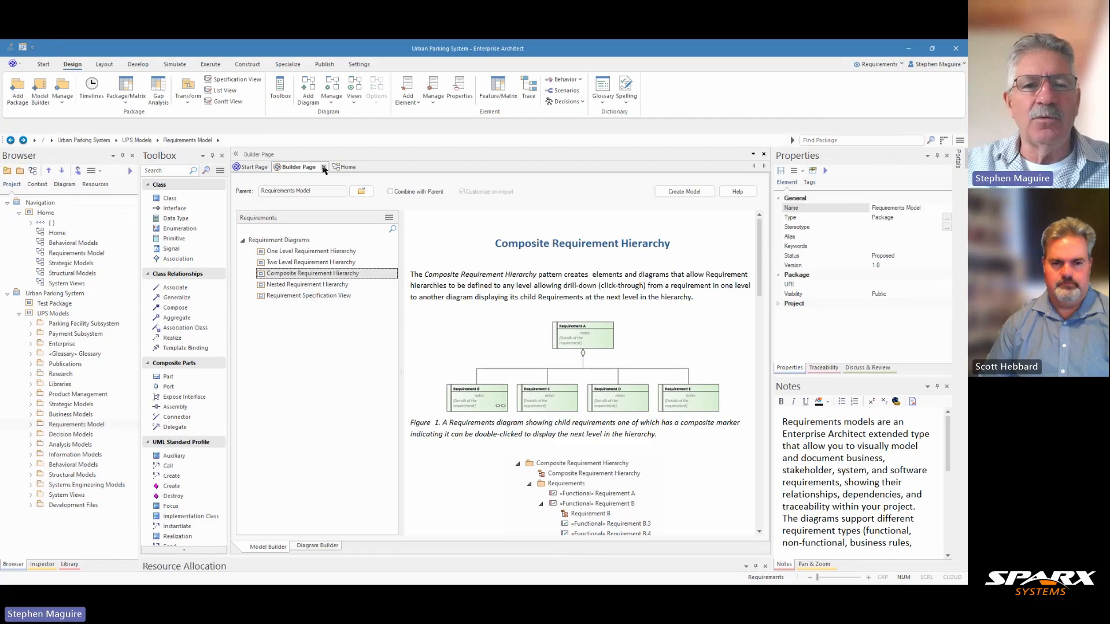
Close the Builder Page, expand the Requirements Model package, and widen the Browser so its element names are readable
click(324, 167)
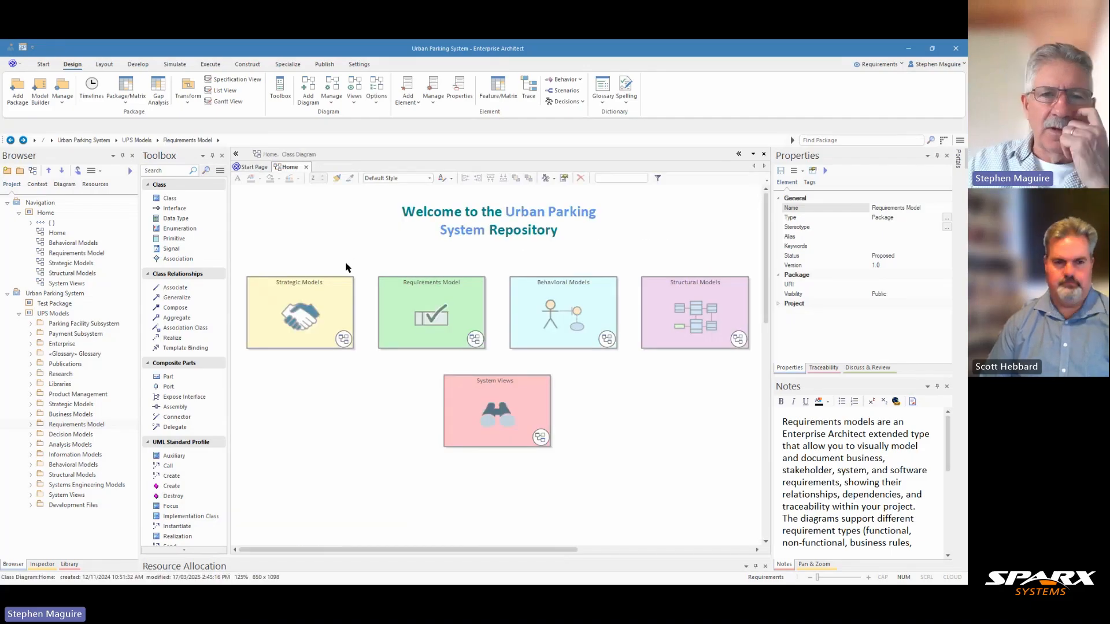
click(62, 427)
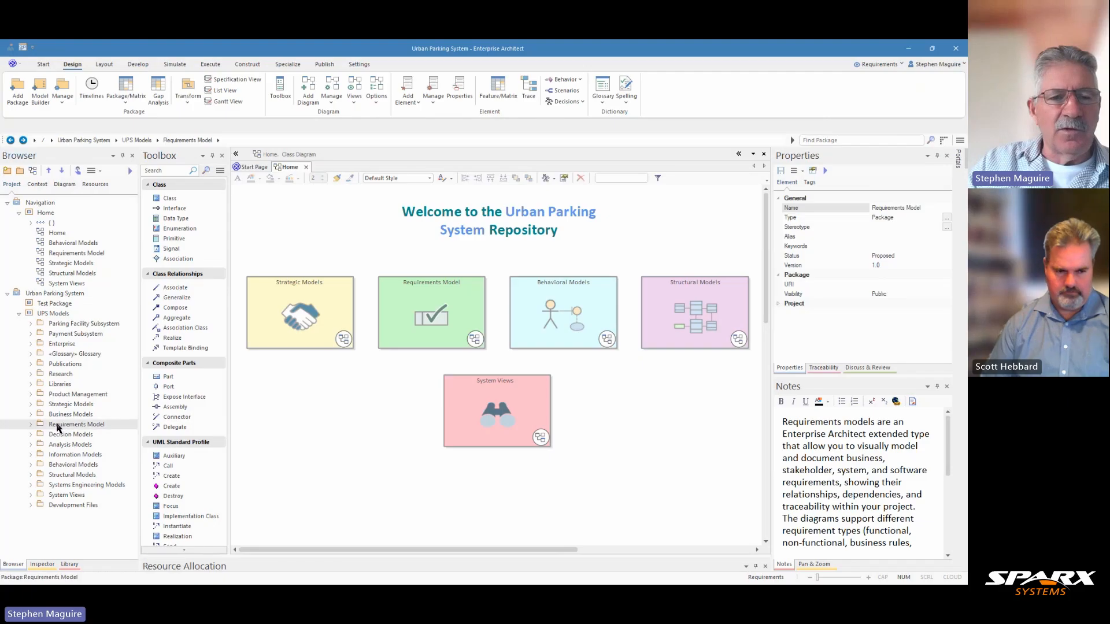
click(32, 426)
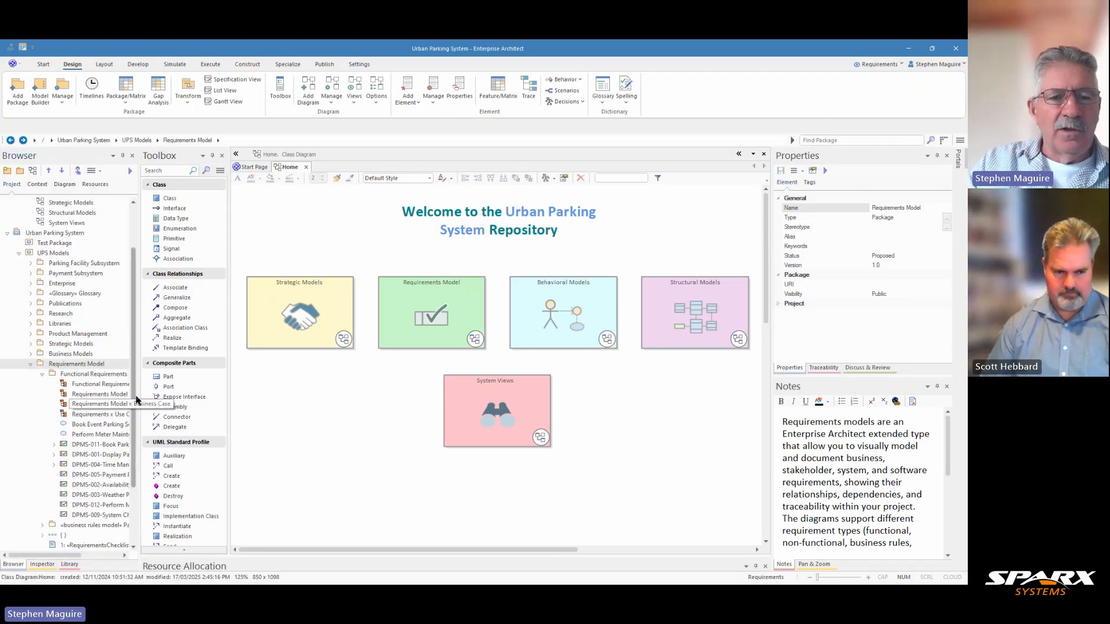
drag(139, 384, 221, 384)
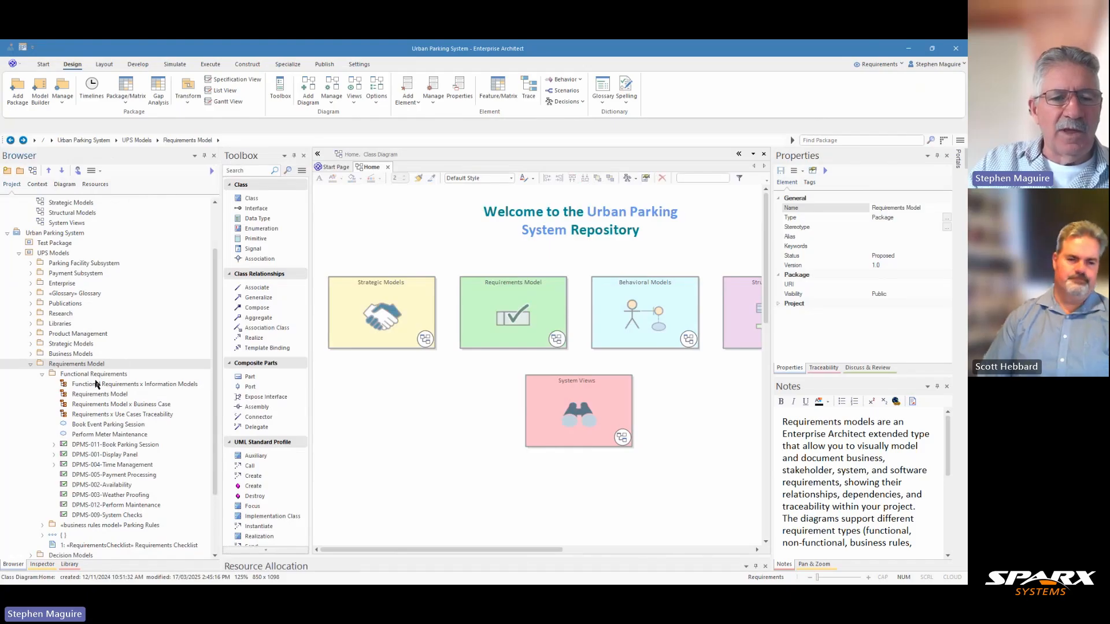
View the Parking Business Rules Model diagram under Parking Rules, inspecting the Process Payment task and the minimum payment rule, and close it
click(43, 525)
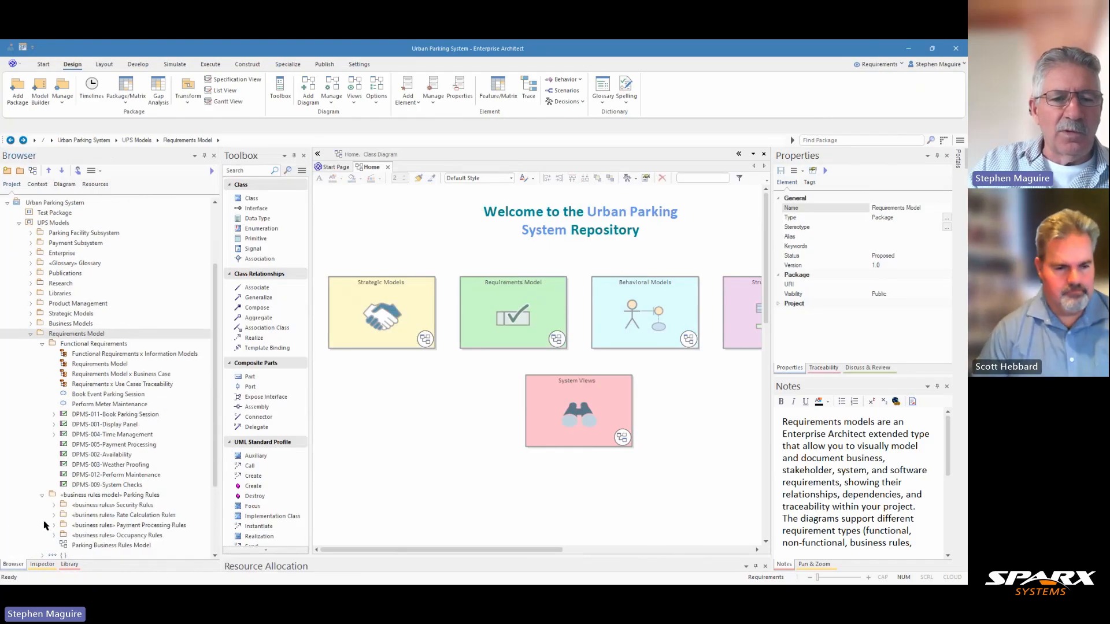
double_click(101, 547)
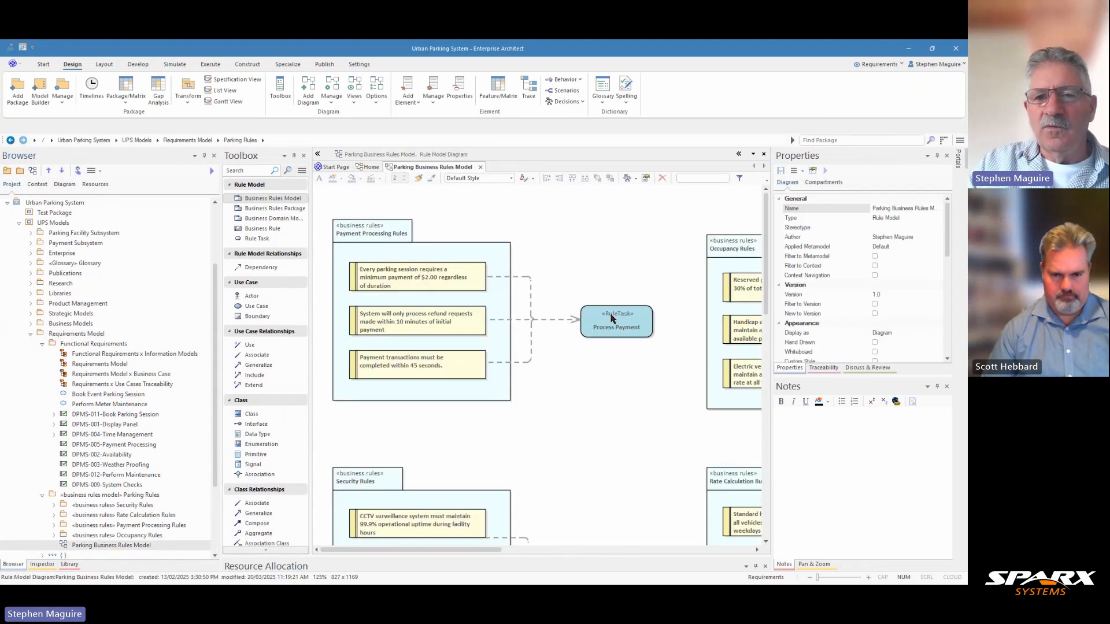
click(613, 318)
click(443, 280)
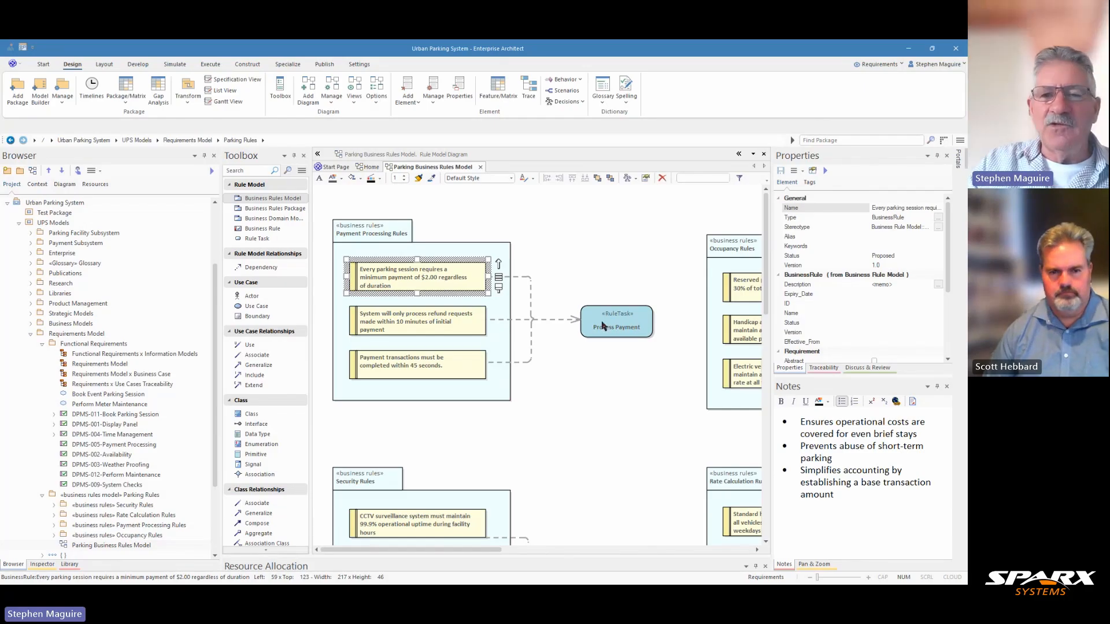
click(481, 167)
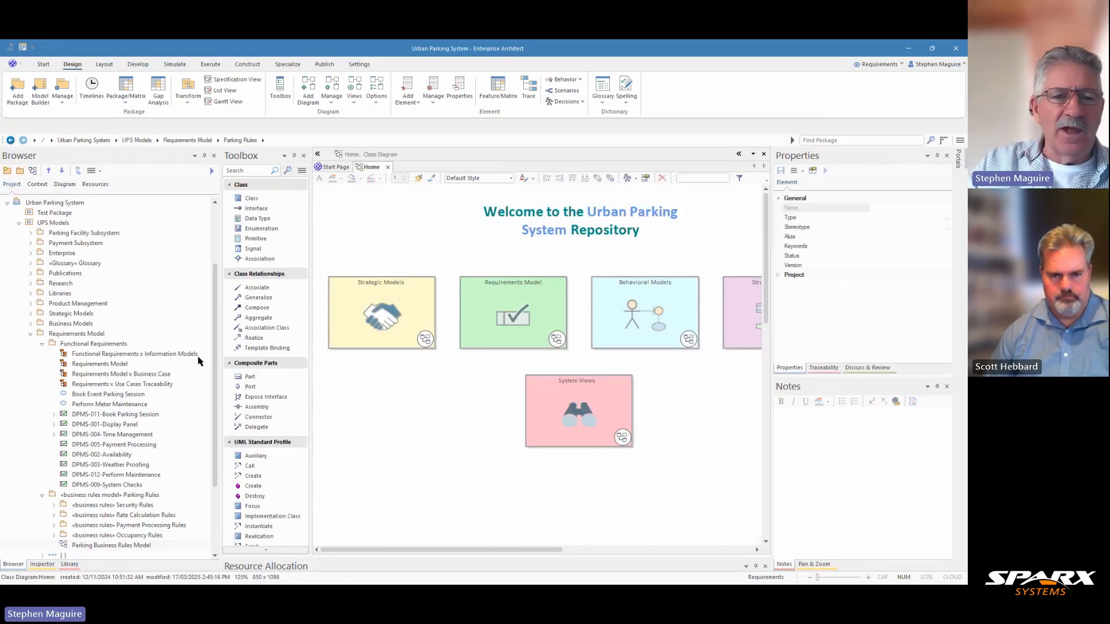
Open the Requirements x Use Cases Traceability diagram and inspect the DPMS-011 requirement, the Book Parking Session use case and their realization connector
double_click(139, 385)
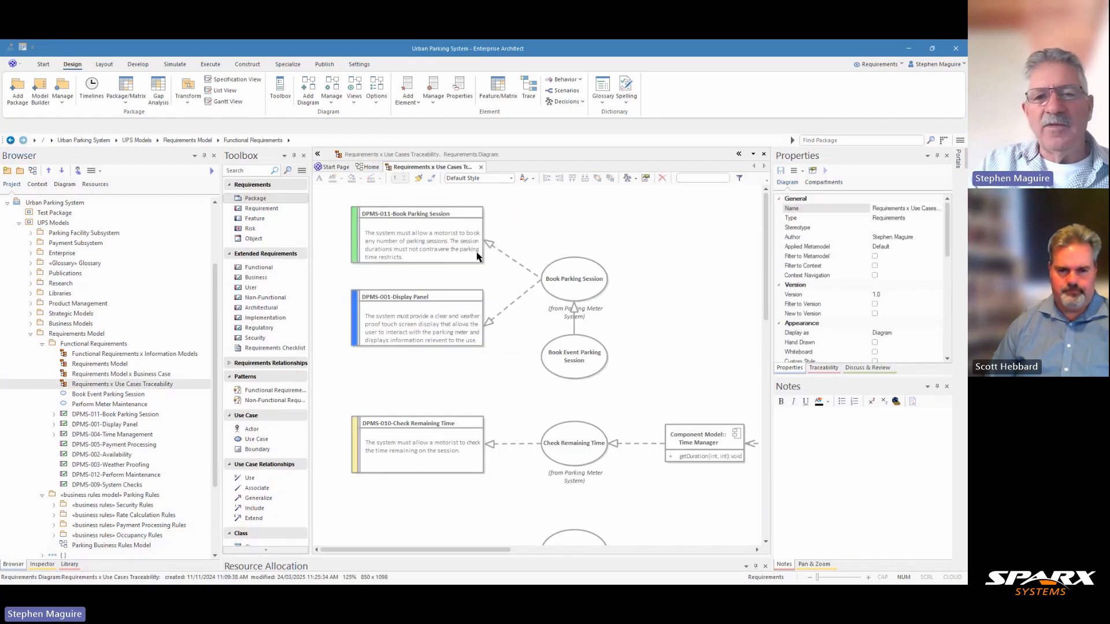
click(420, 233)
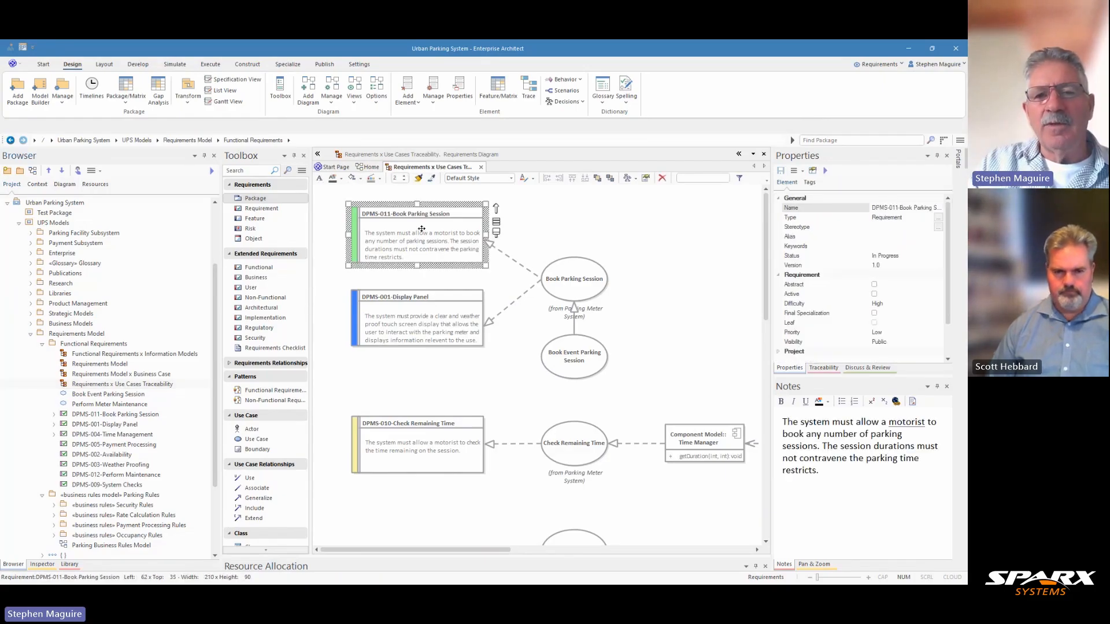
click(582, 281)
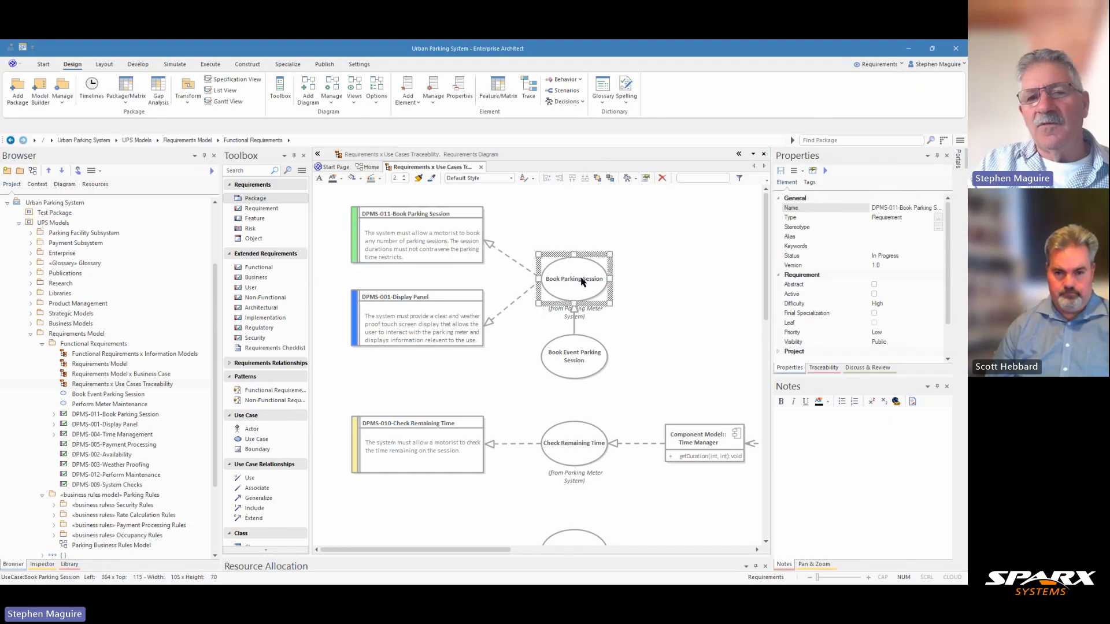
click(510, 259)
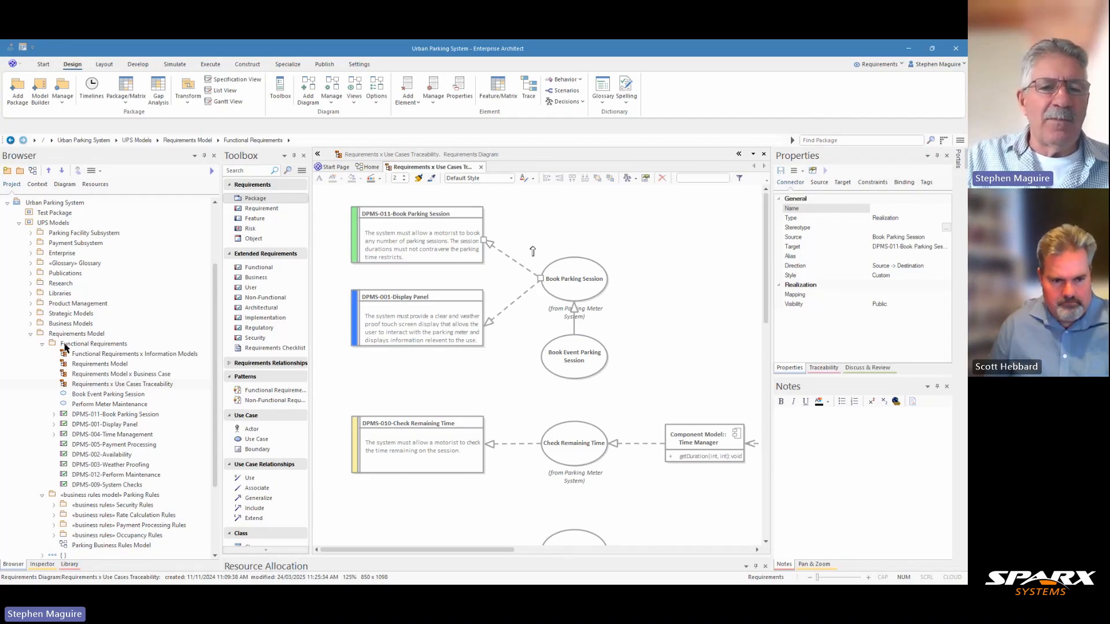
click(100, 346)
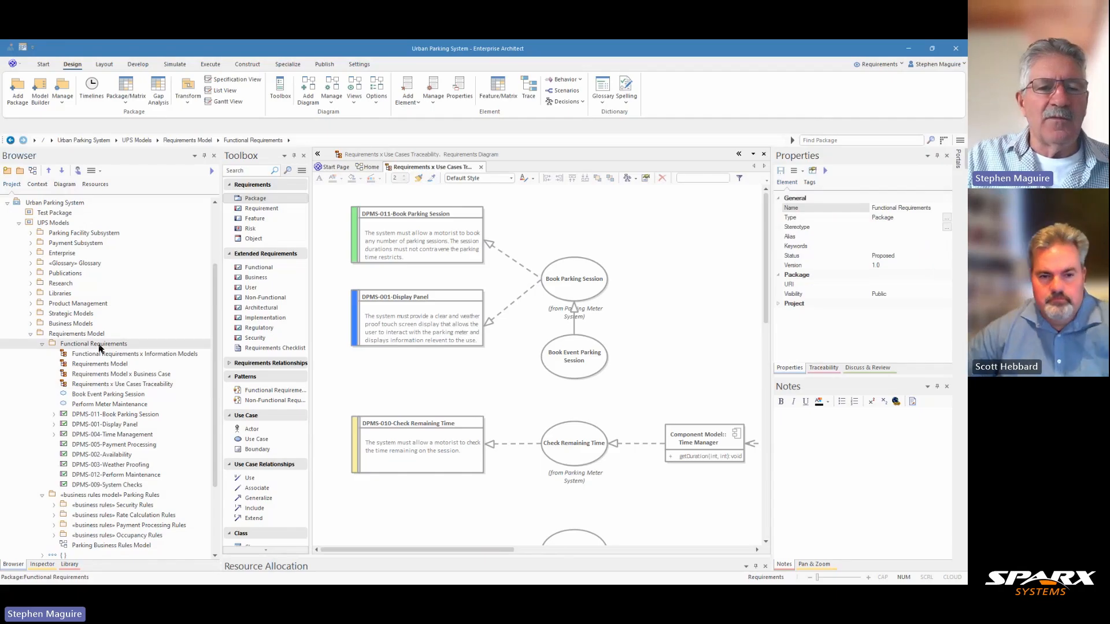
click(128, 86)
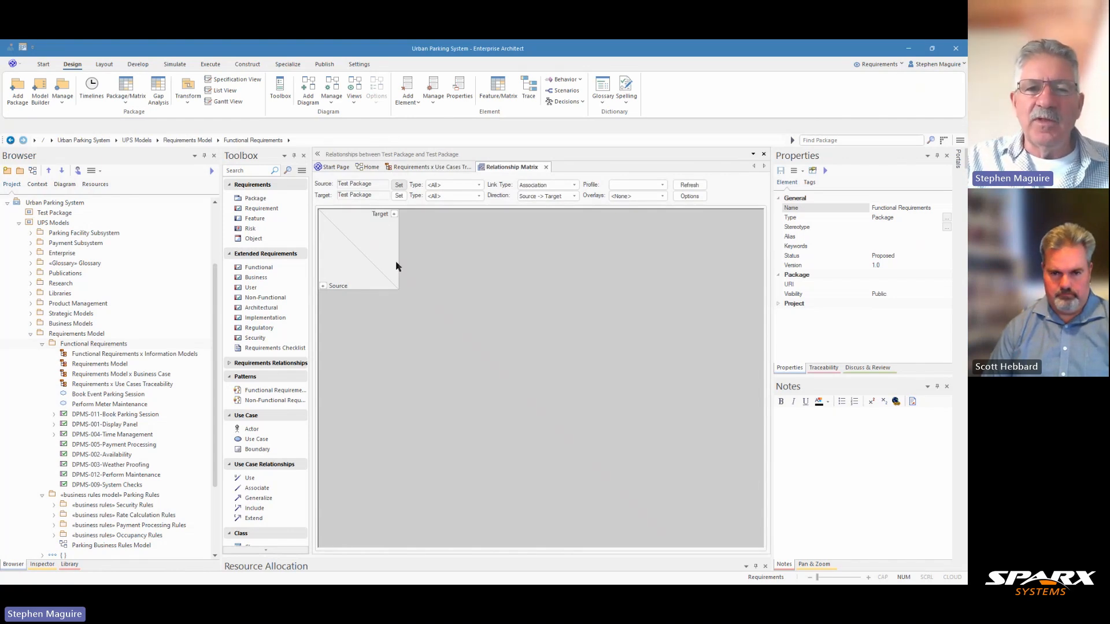
click(547, 167)
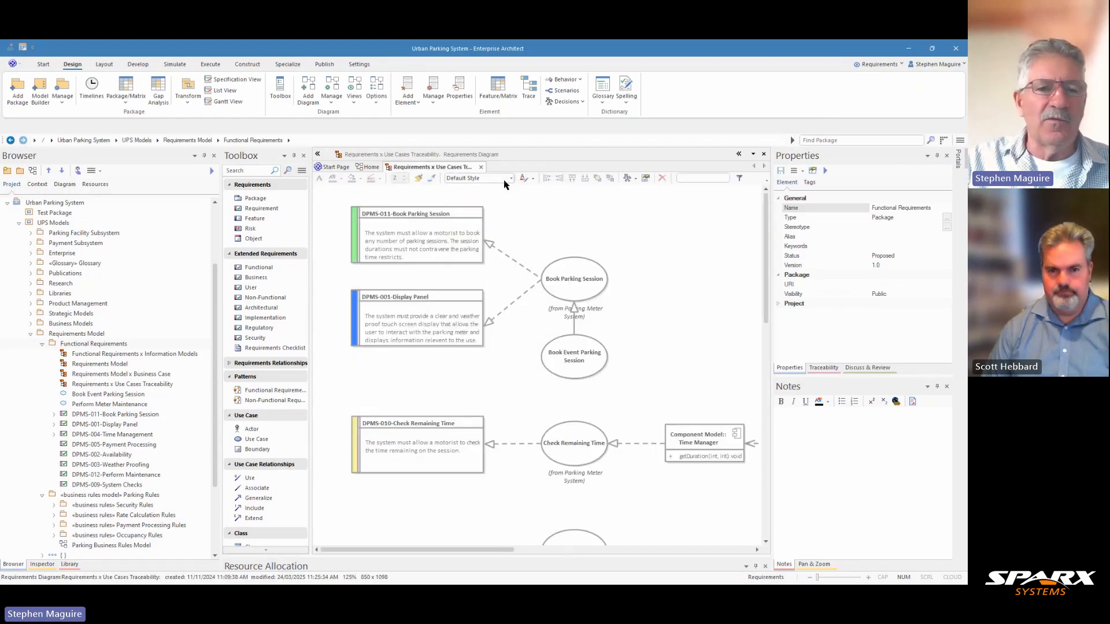
Open a Relationship Matrix with the Functional Requirements package as source and widen its source name column
click(89, 346)
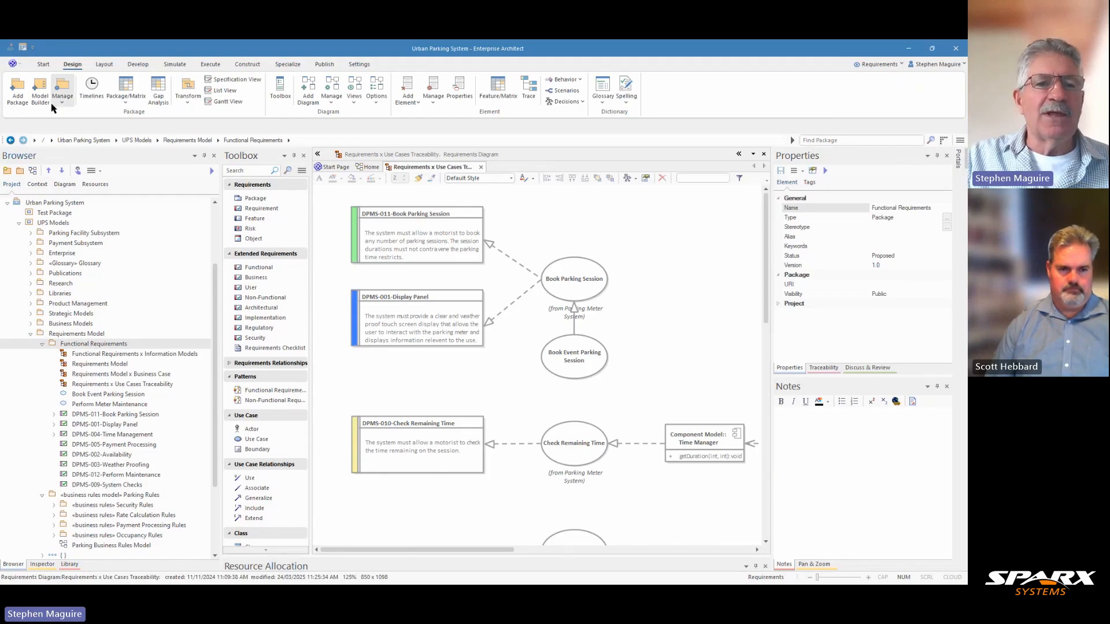
click(125, 104)
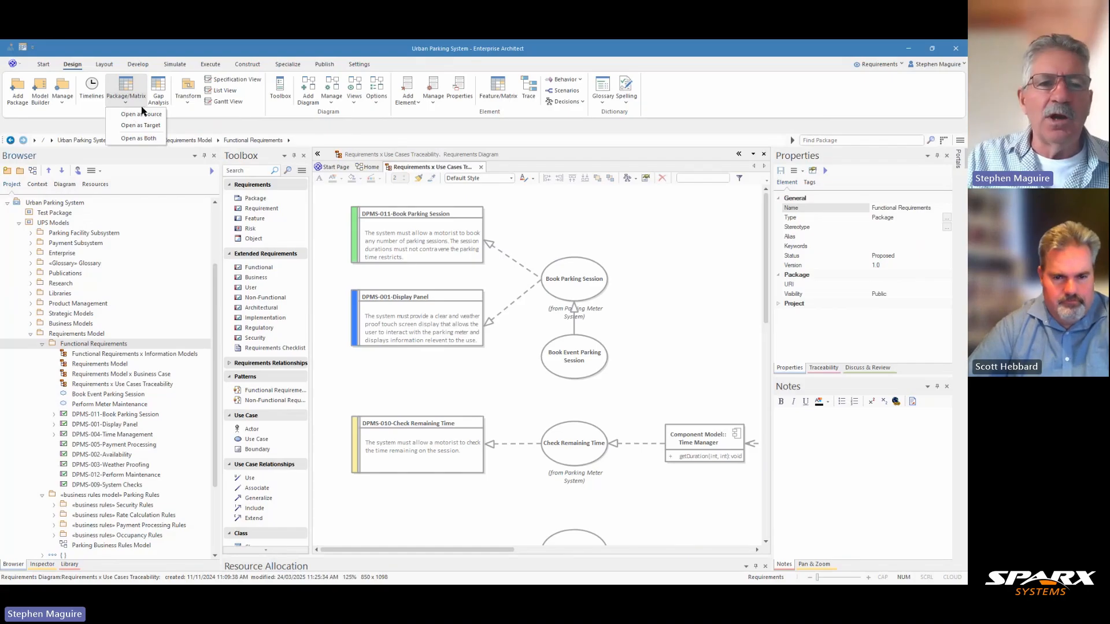
click(141, 115)
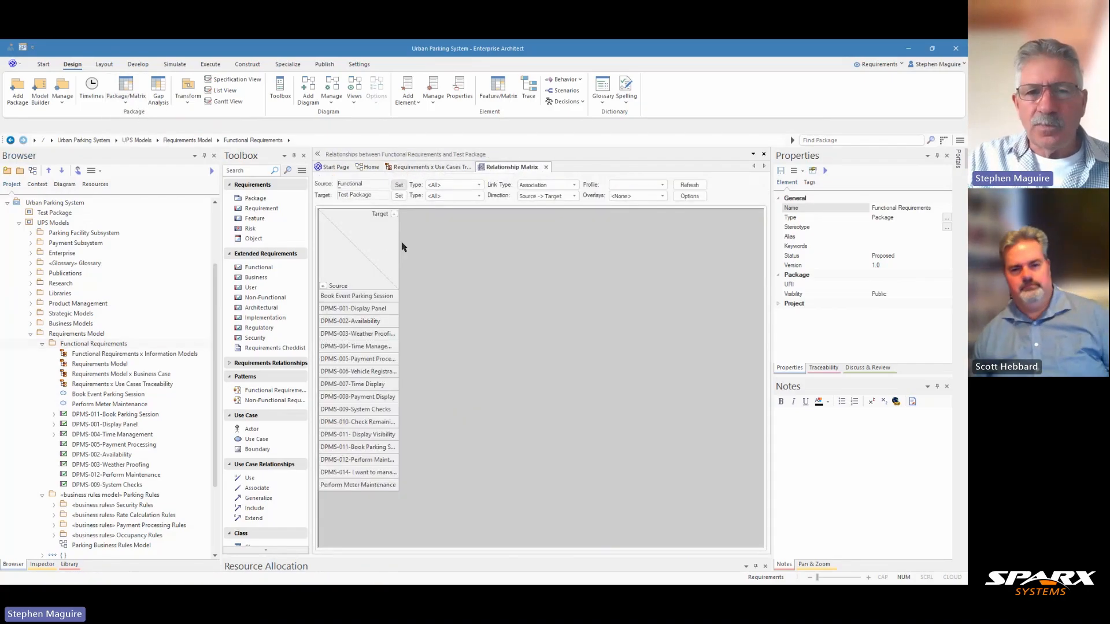
drag(398, 239, 448, 239)
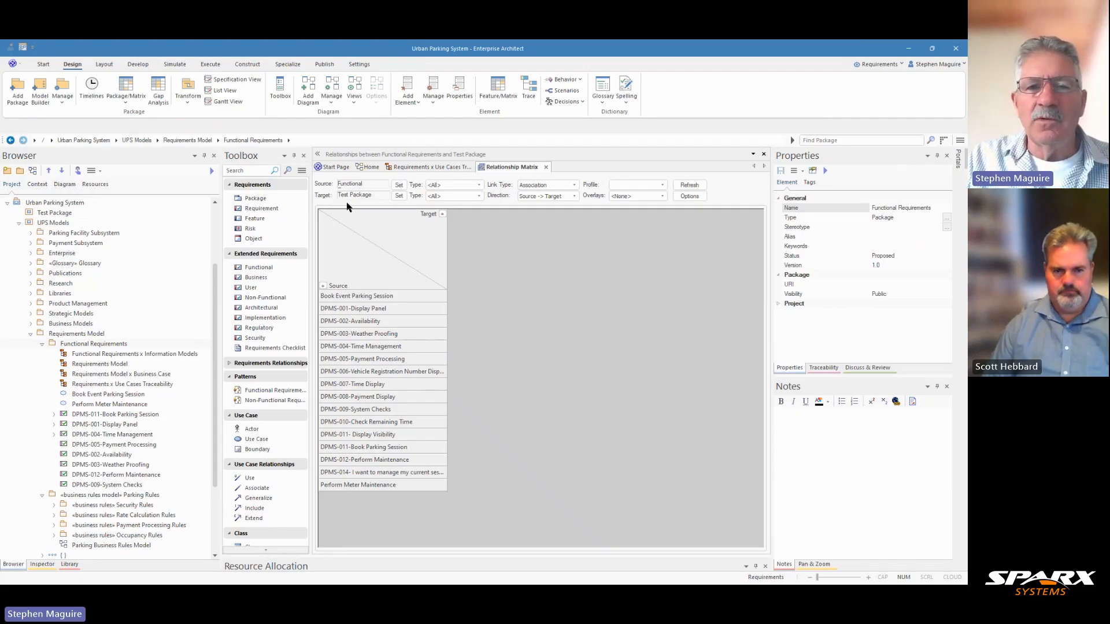
Set the matrix's target package to Parking Meter System, found under UPS Models, Behavioral Models, Use Case Model
click(398, 196)
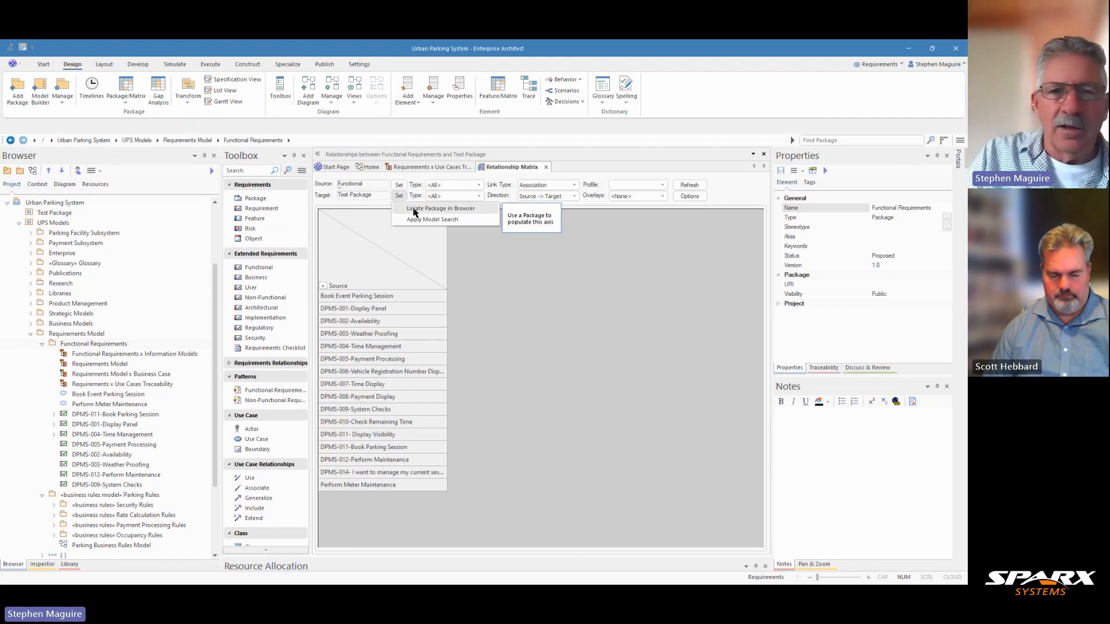
click(414, 210)
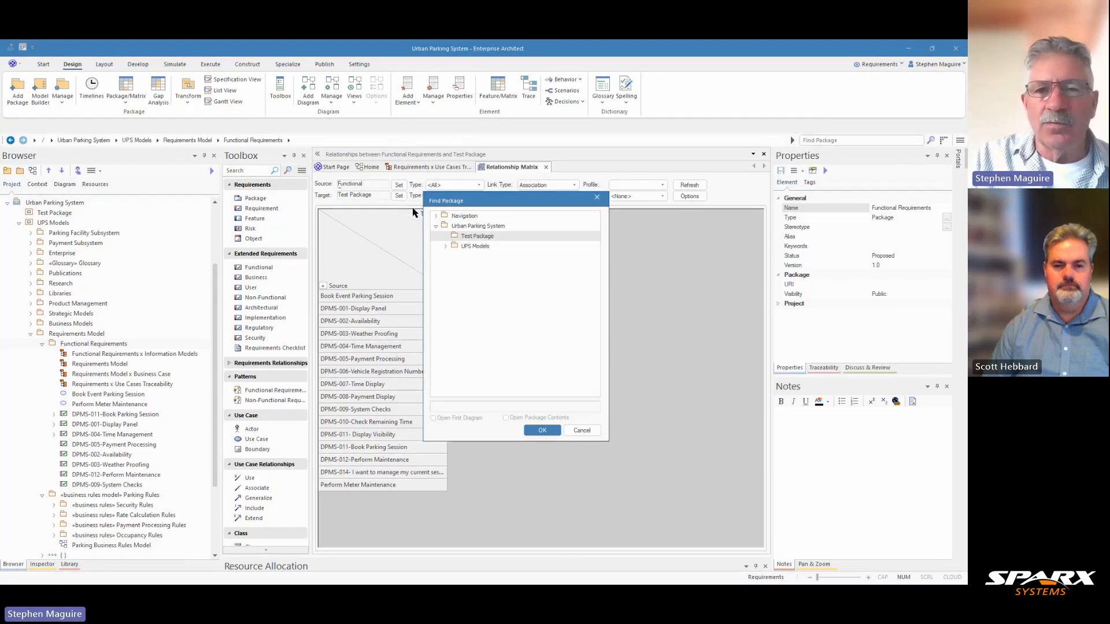
click(447, 246)
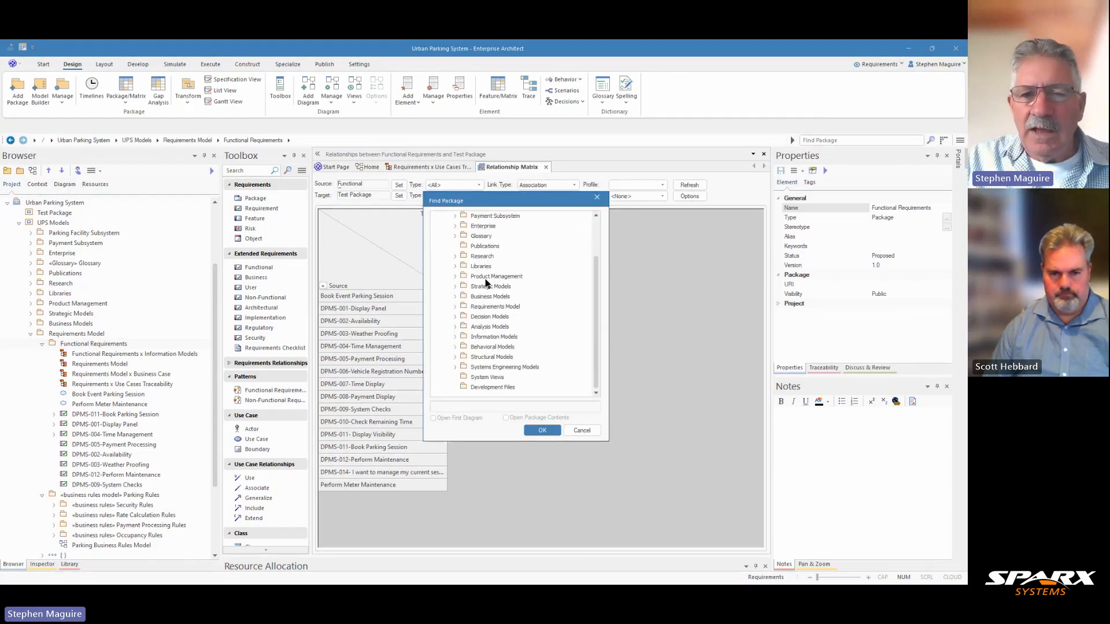
click(454, 347)
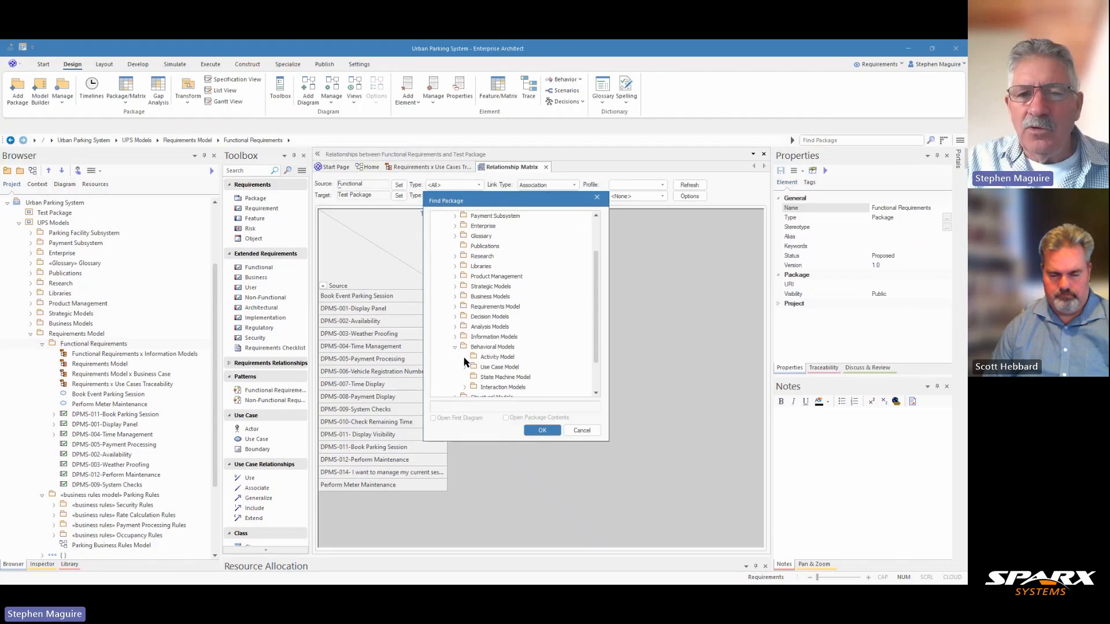
click(465, 367)
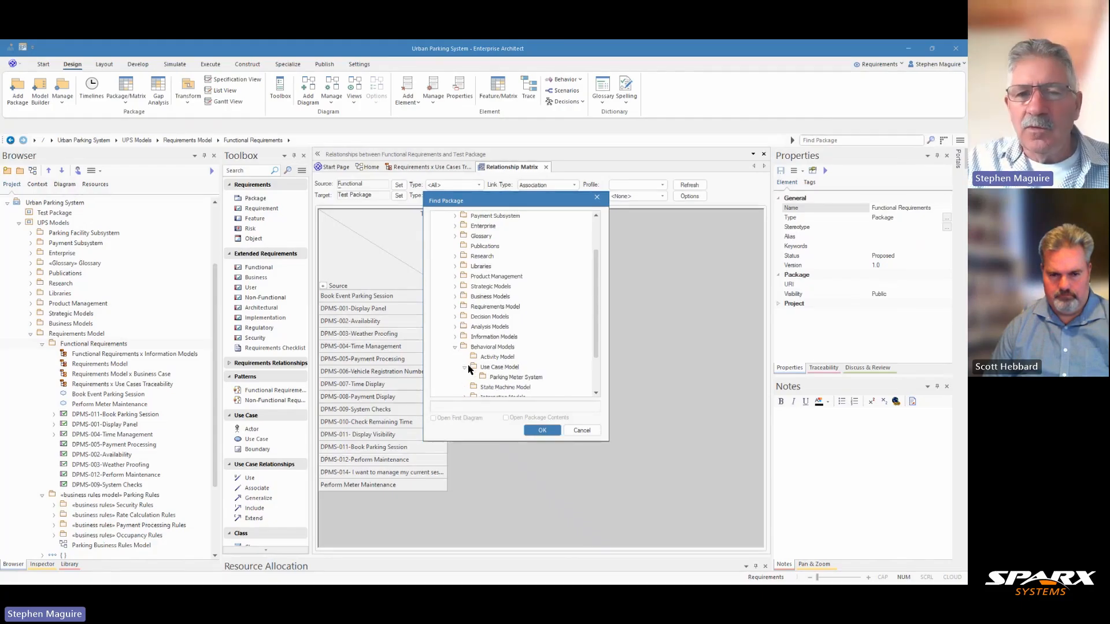
click(496, 378)
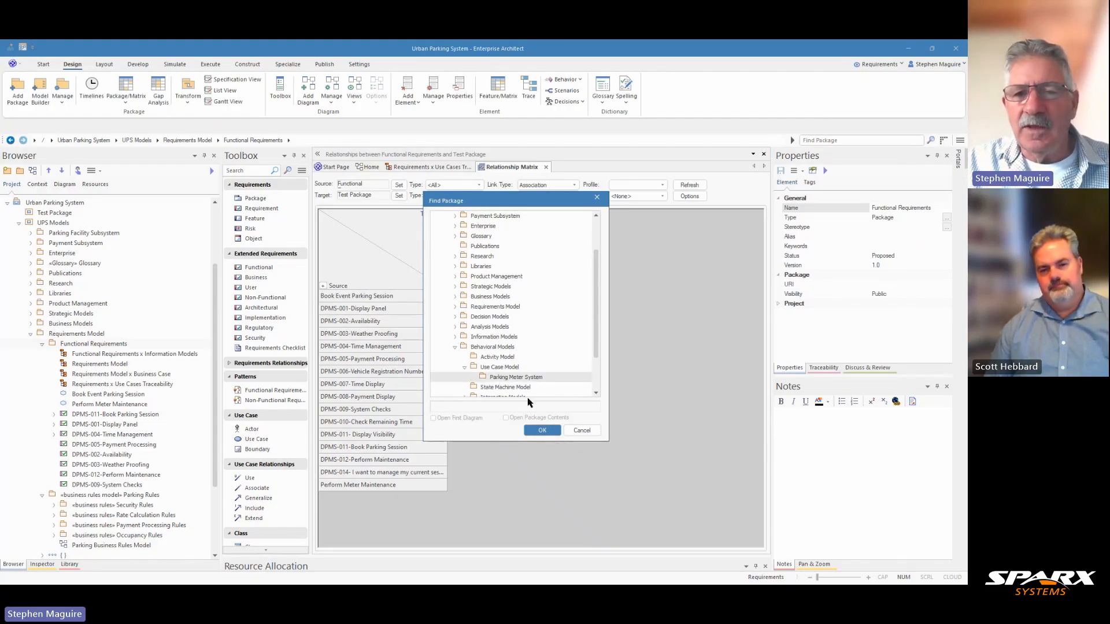
click(543, 432)
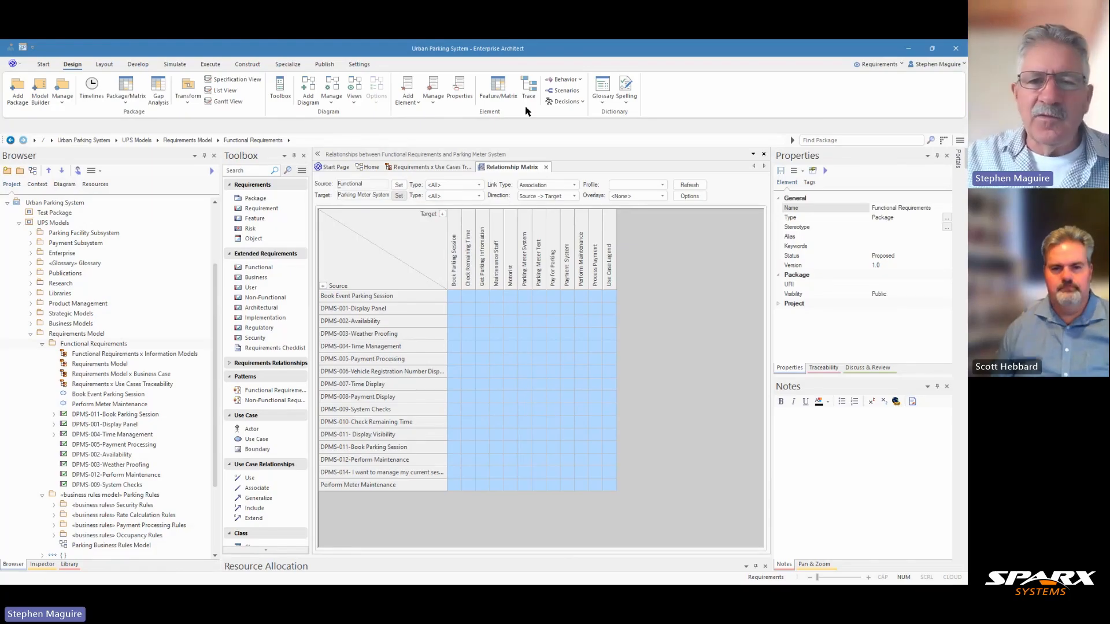
Adjust the width of the matrix's source column so that the long requirement names fit
drag(449, 232, 395, 238)
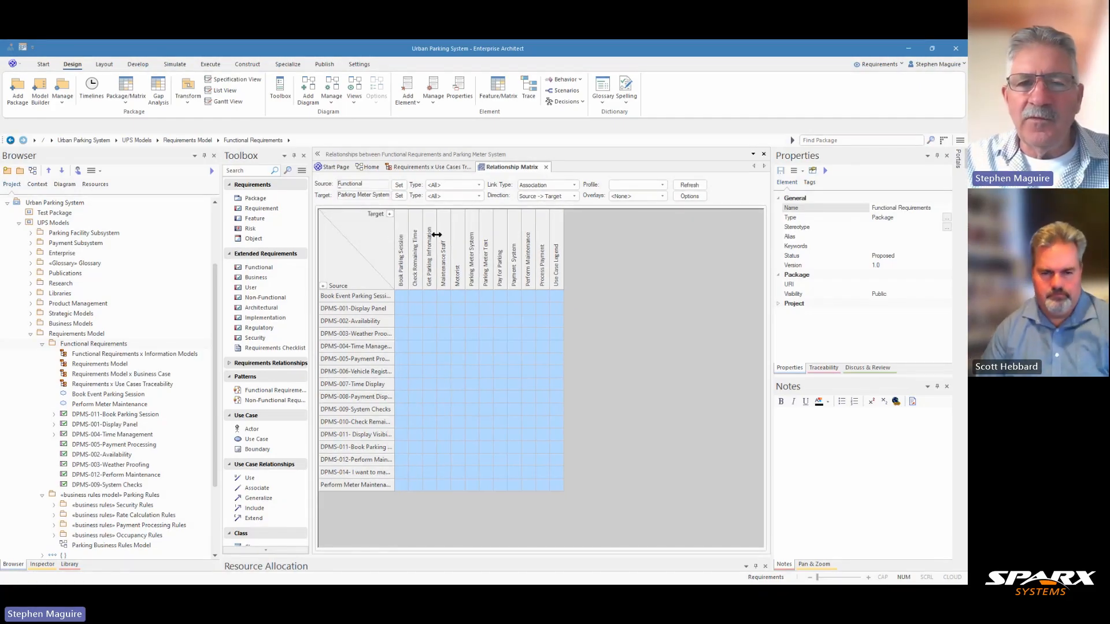
drag(450, 235, 450, 235)
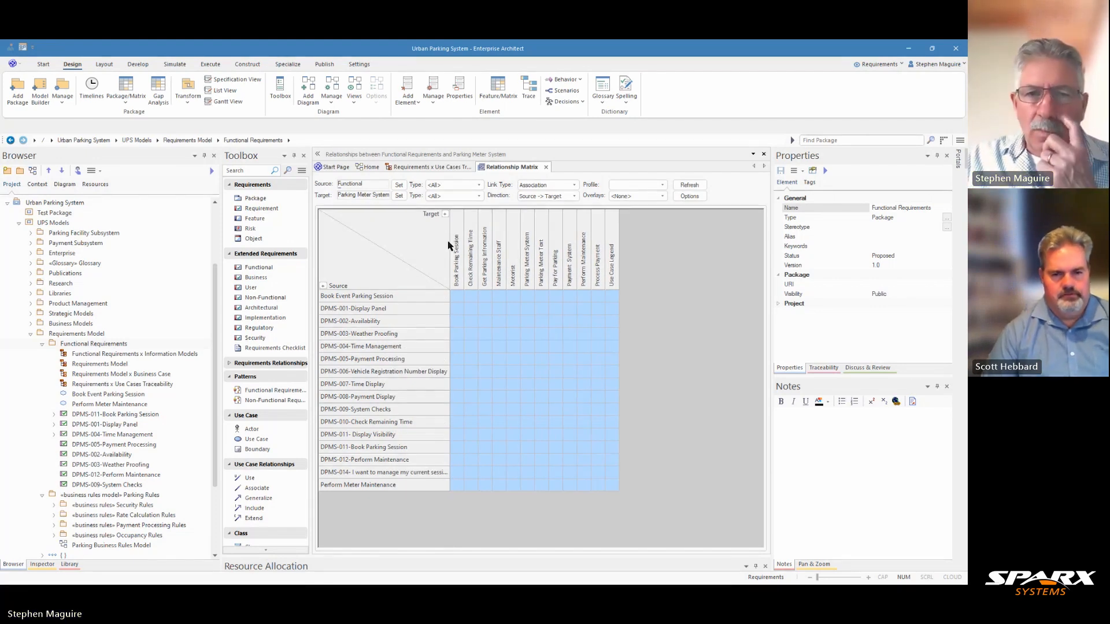
drag(449, 241, 457, 242)
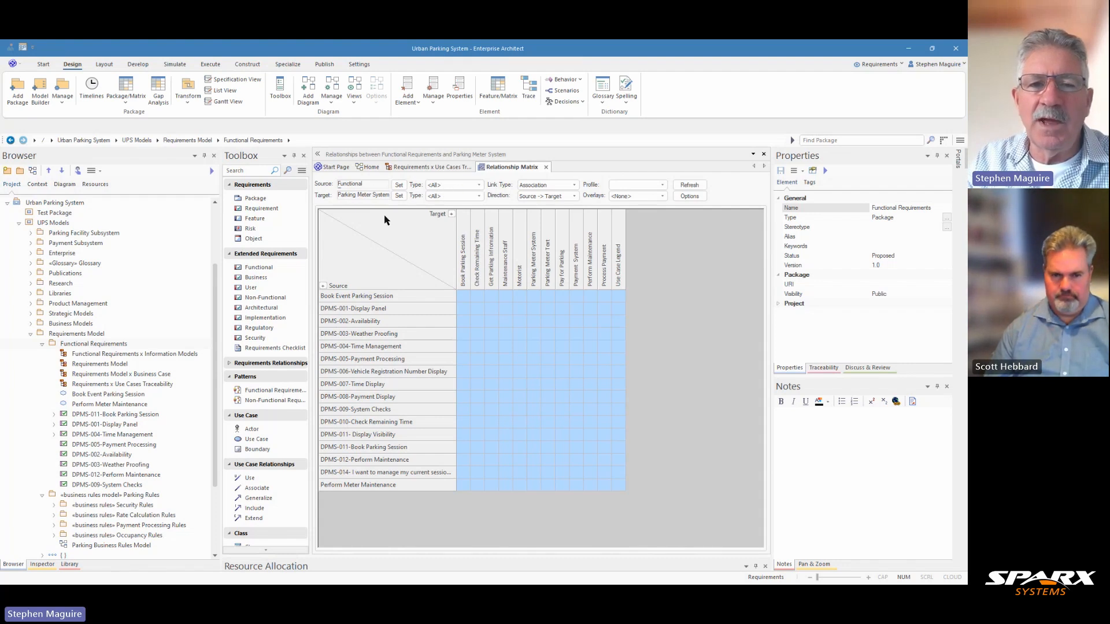
Restrict the matrix's source elements to the Requirement type
click(359, 298)
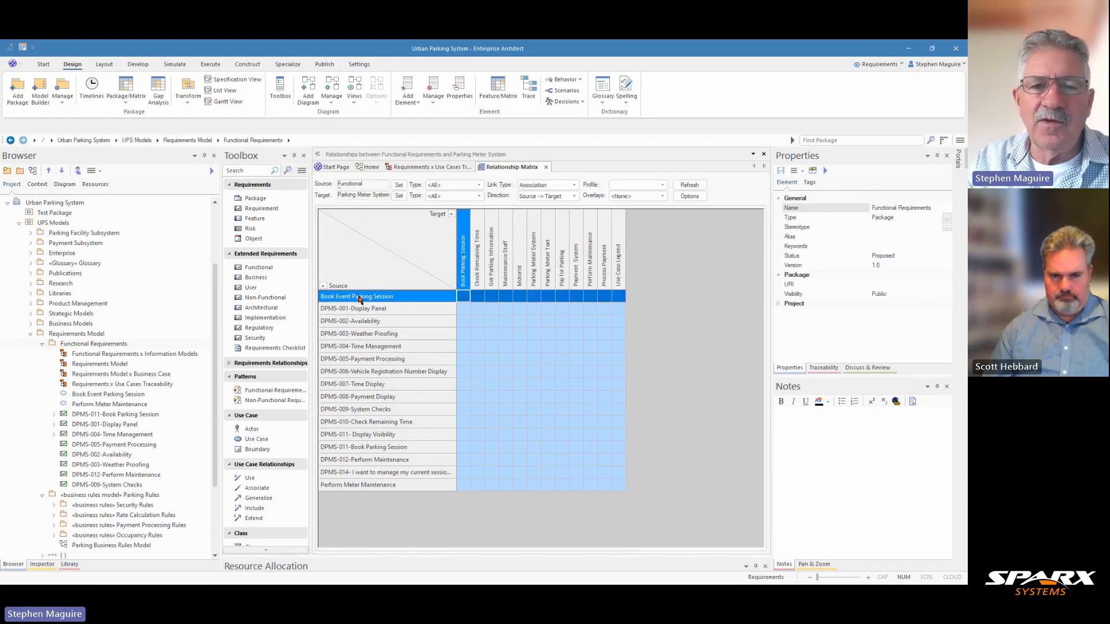
click(479, 186)
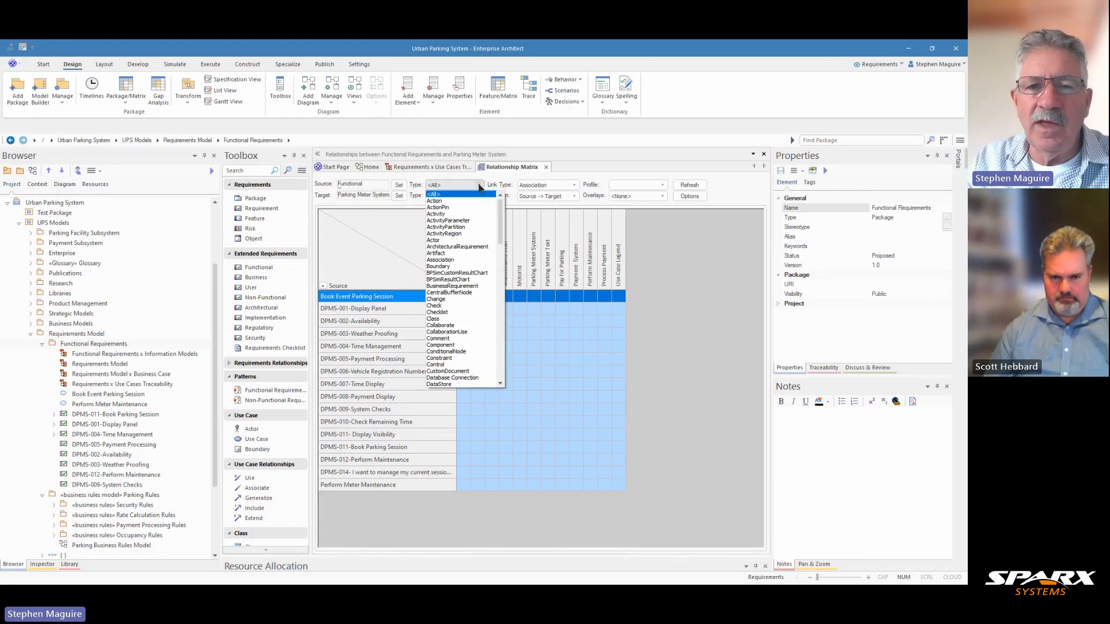
scroll(479, 272, down, 3)
scroll(479, 271, down, 10)
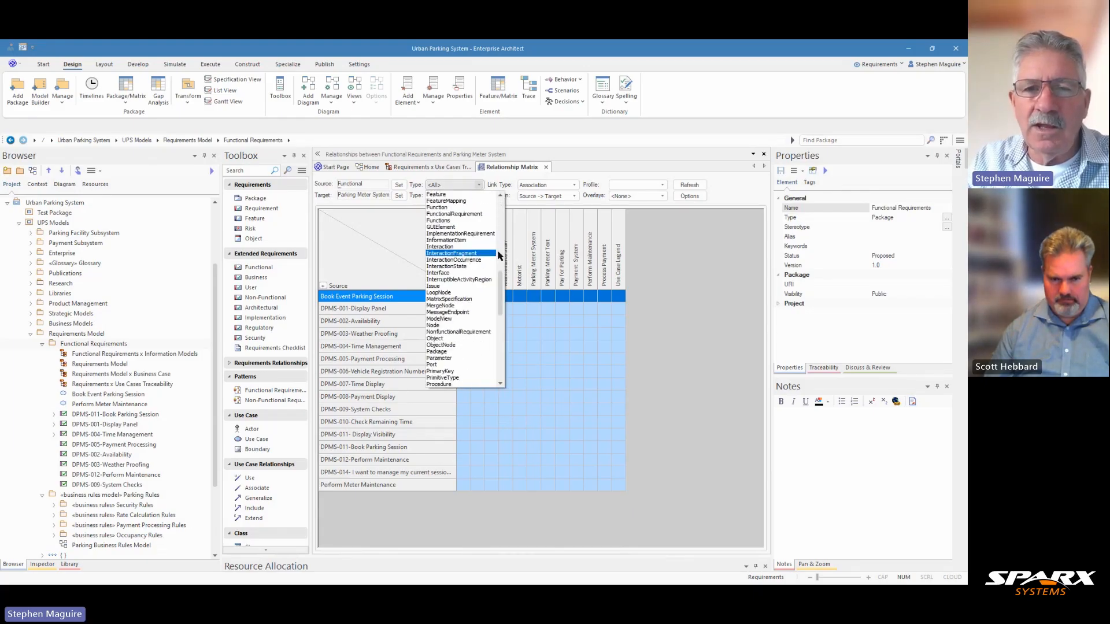
drag(503, 280, 503, 311)
click(467, 352)
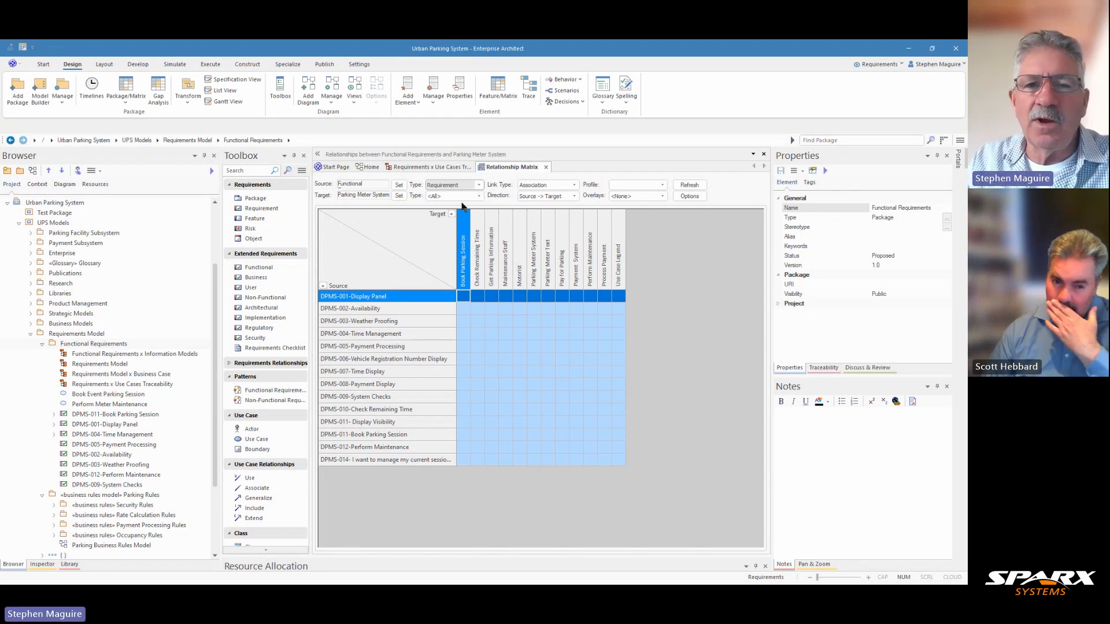
Restrict the matrix's target elements to the UseCase type
click(479, 197)
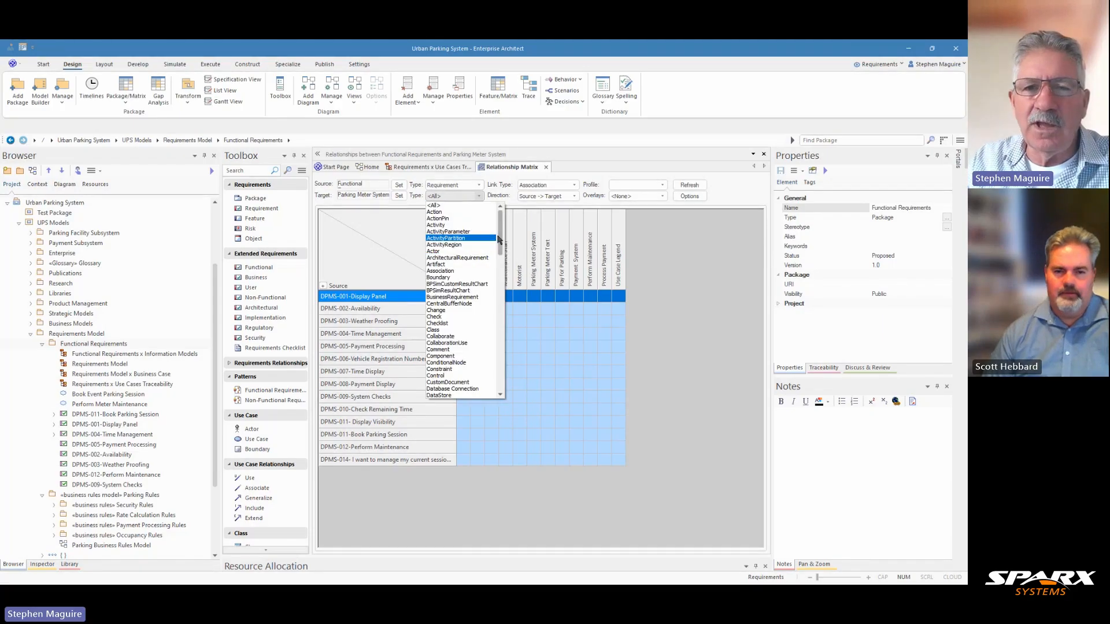
drag(500, 241, 501, 364)
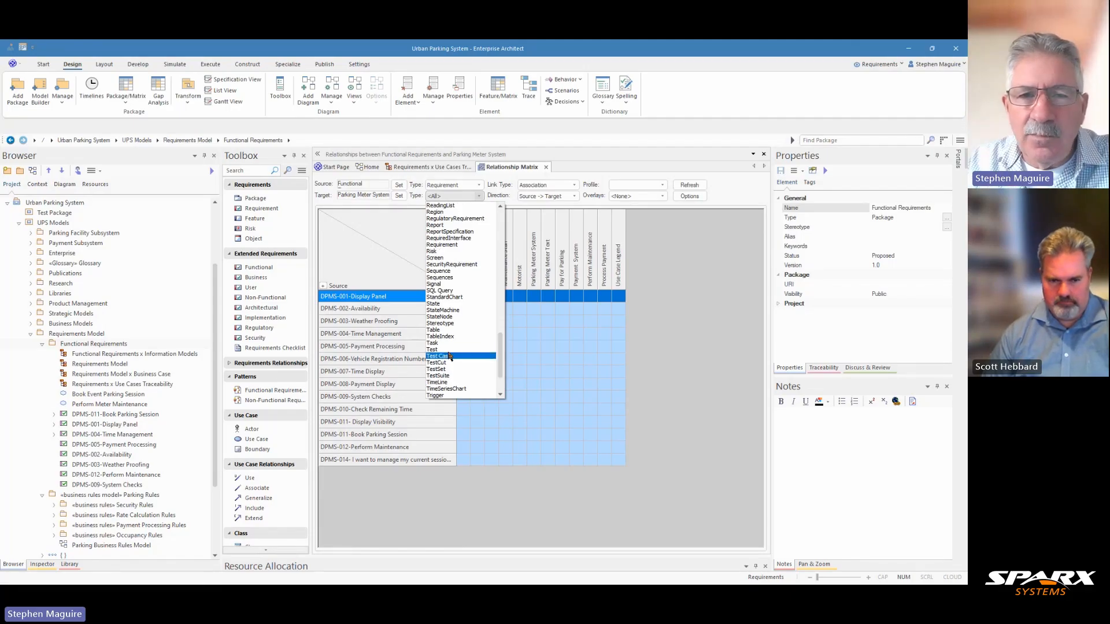
scroll(461, 347, down, 1)
scroll(461, 349, down, 2)
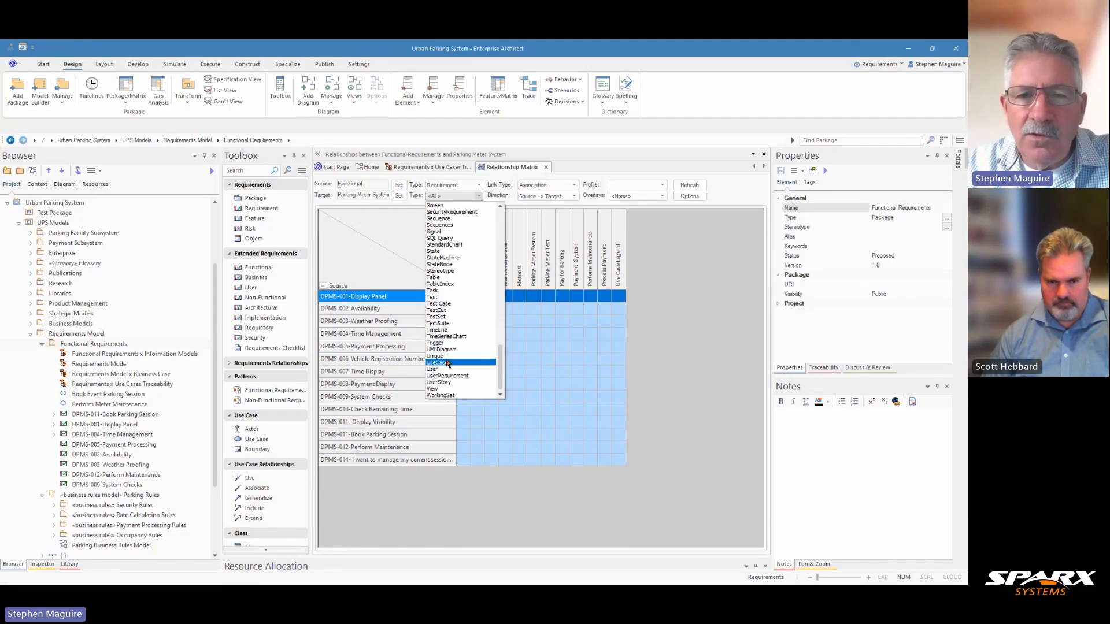
click(445, 366)
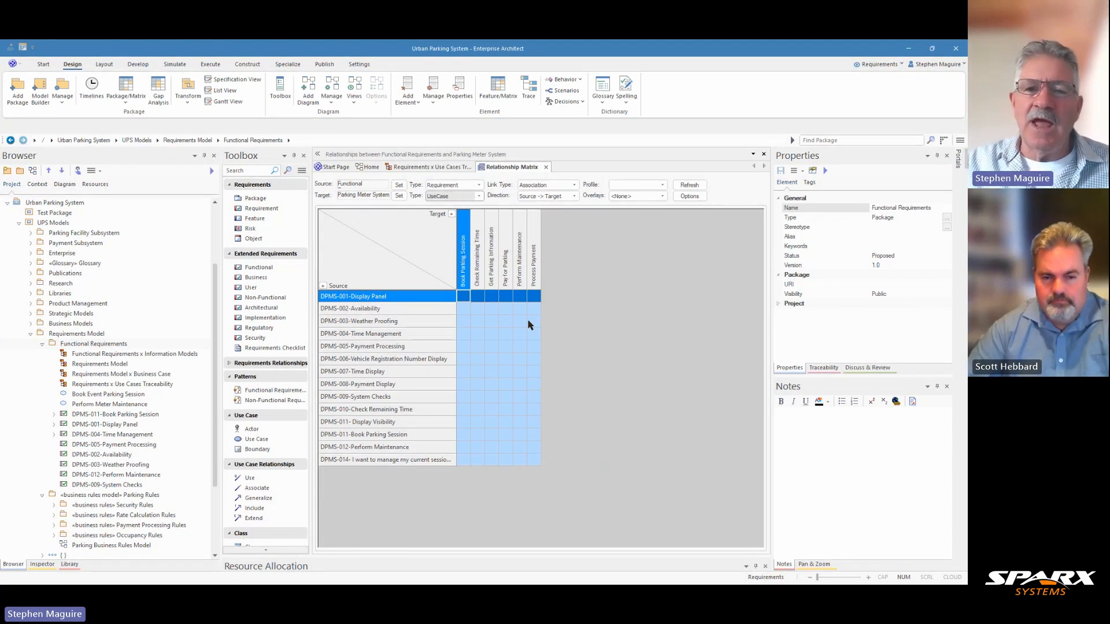
Check the type and direction of the connector between Book Parking Session and DPMS-011 on the Requirements x Use Cases Traceability diagram
click(575, 185)
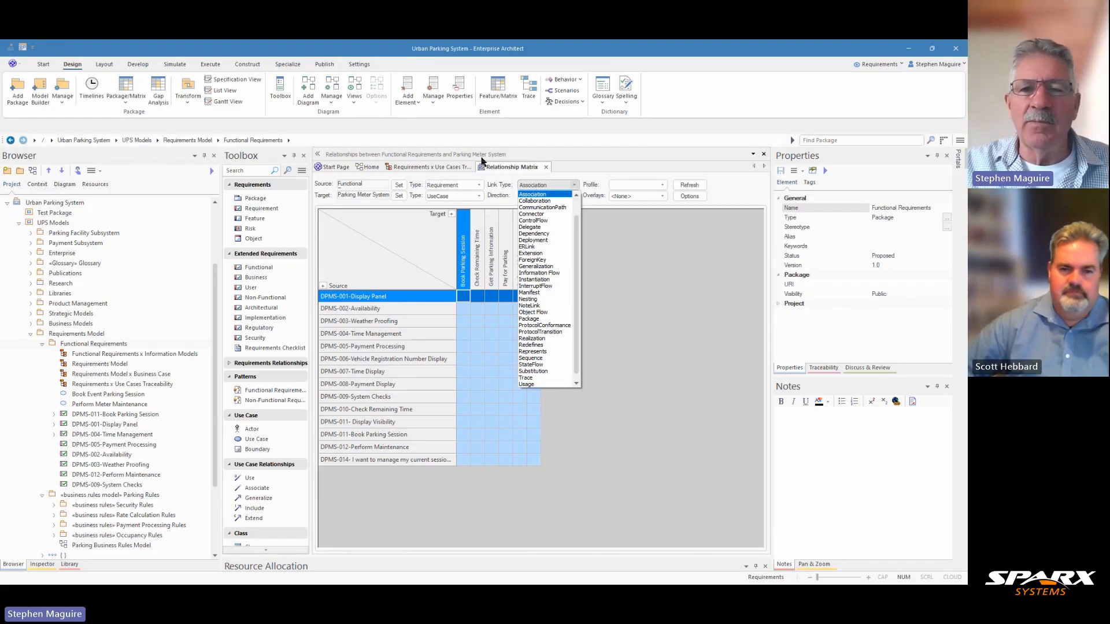
click(434, 168)
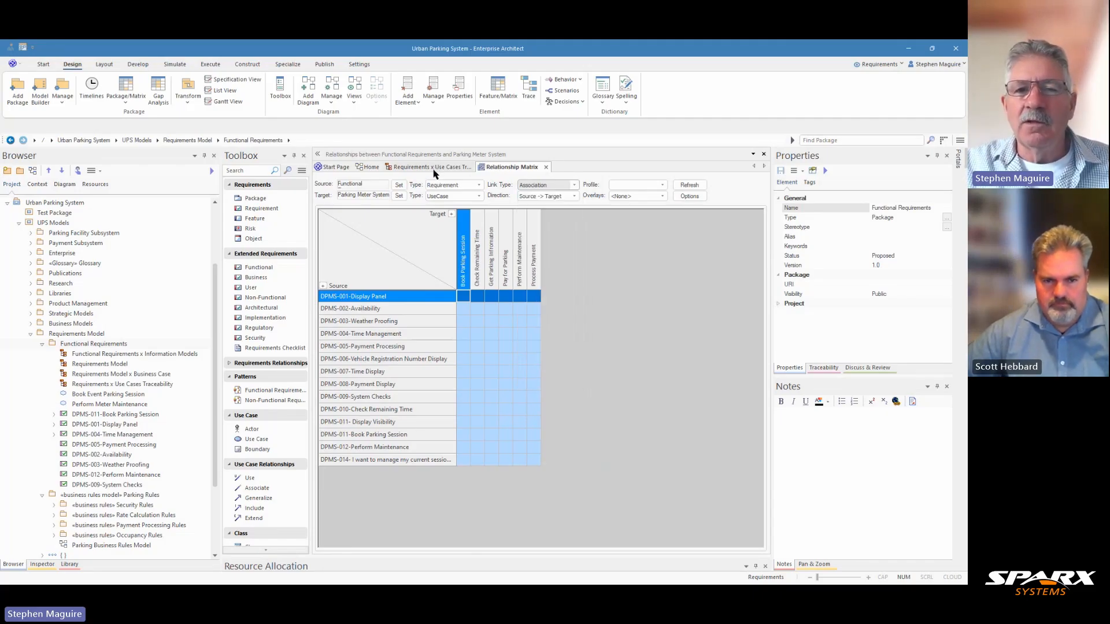
click(434, 169)
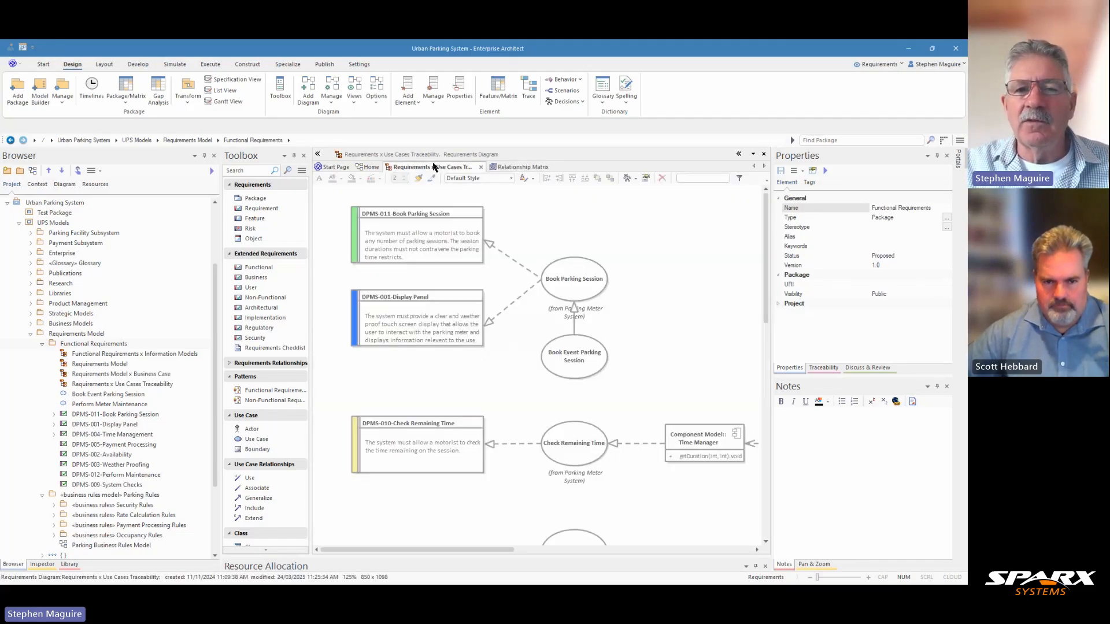
click(518, 263)
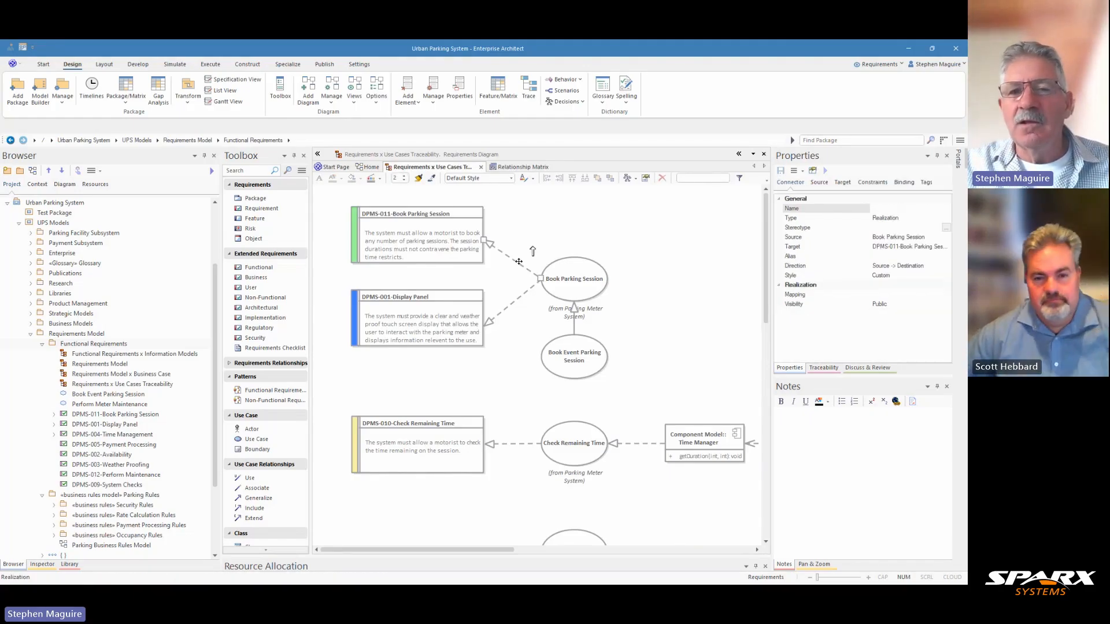
click(515, 168)
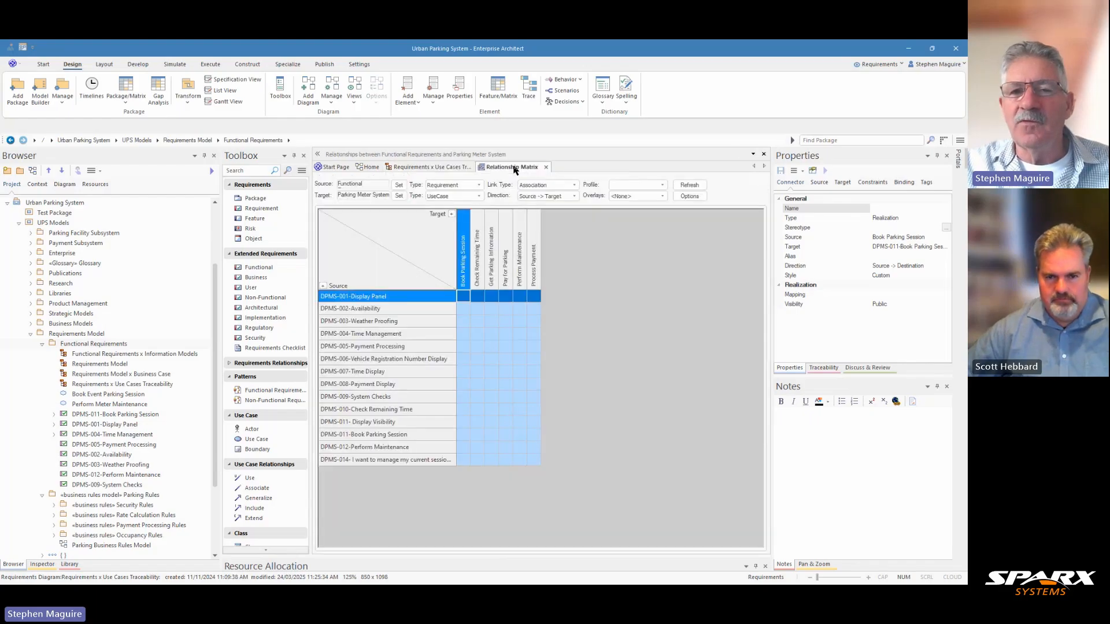
Set the matrix's link type to Realization and its direction to Target -> Source
click(576, 186)
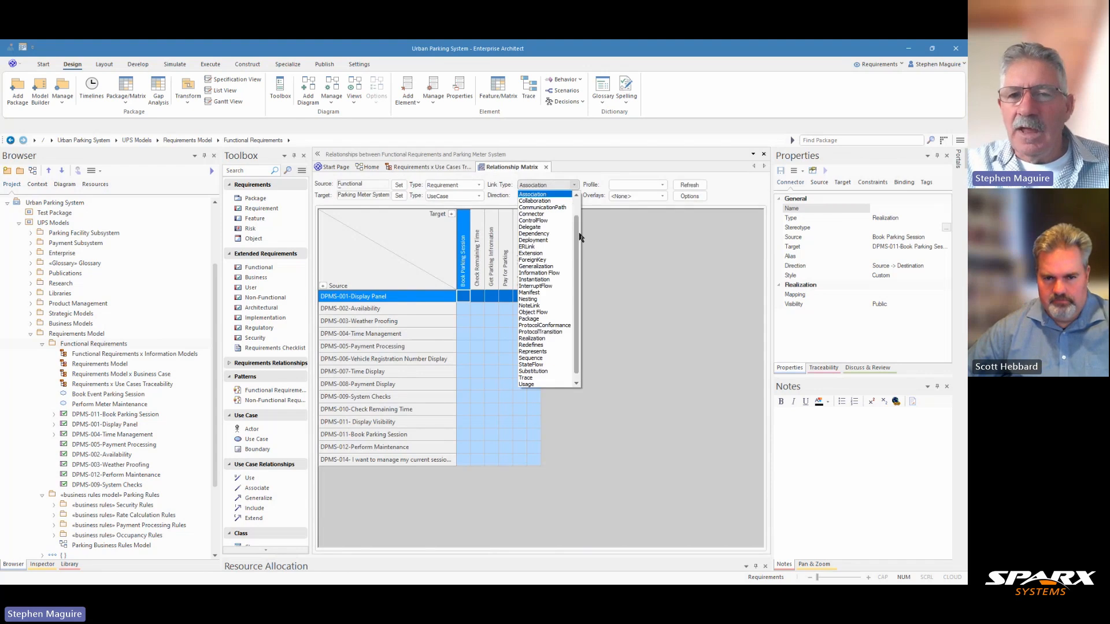
click(535, 339)
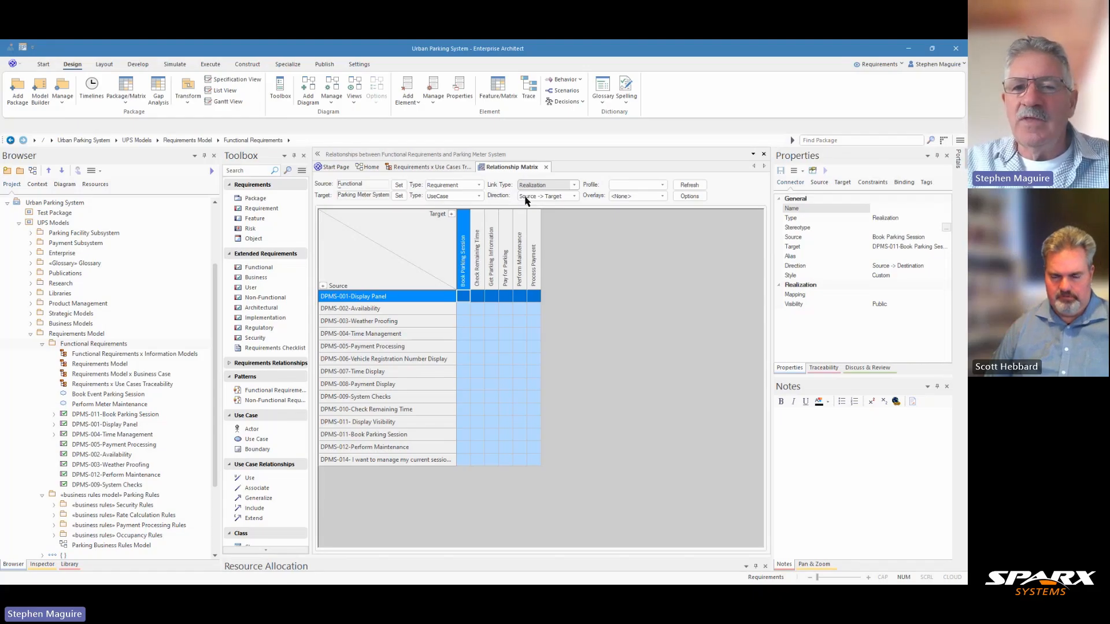
click(574, 197)
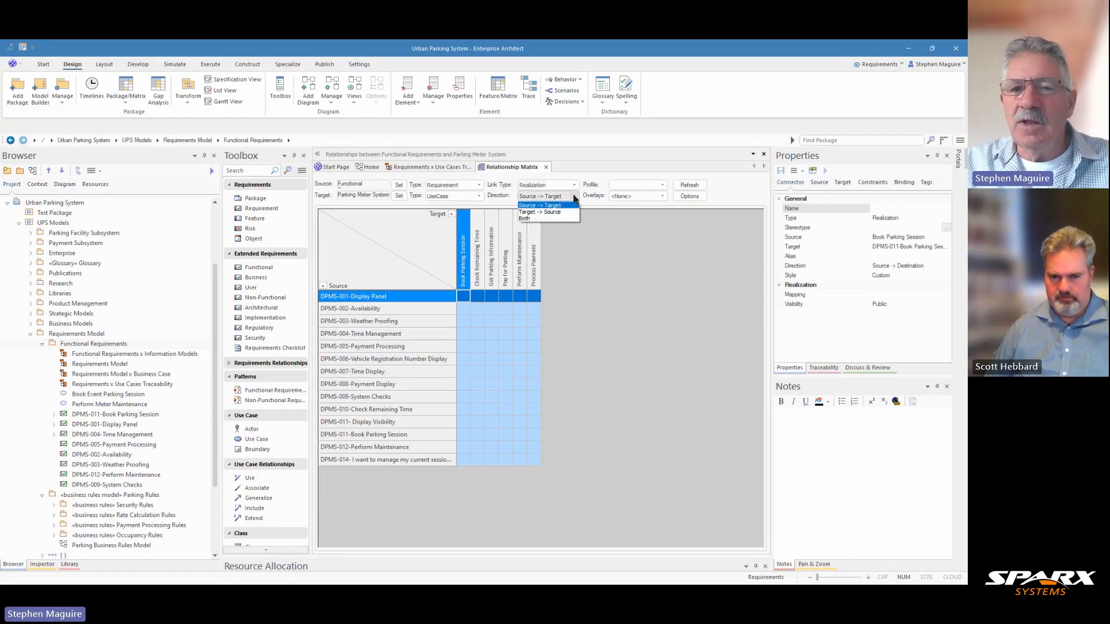
click(552, 212)
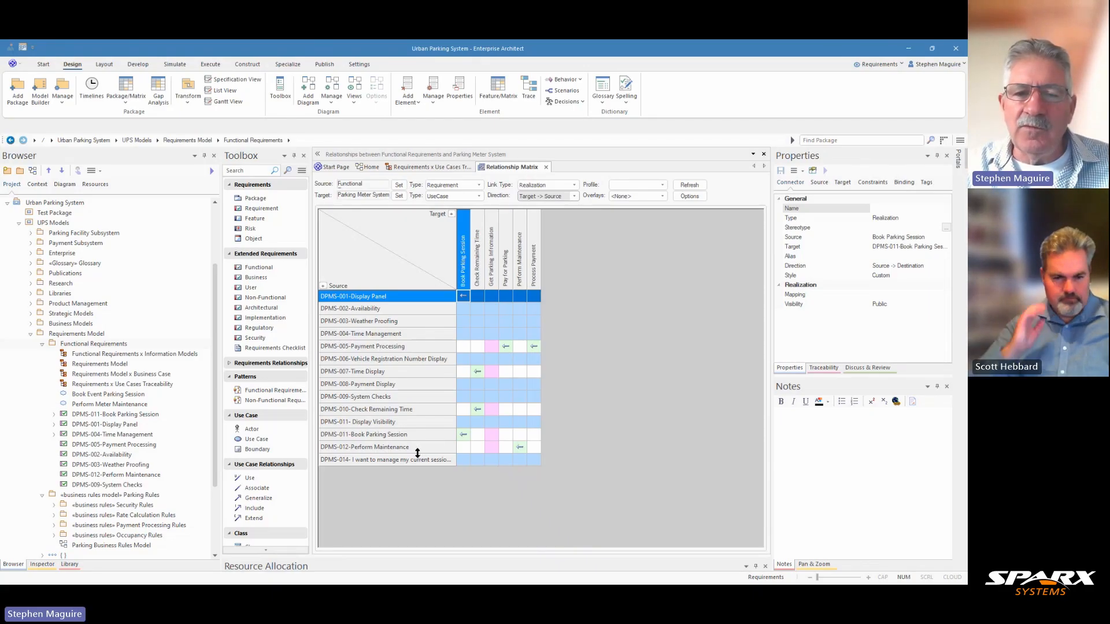
Compare the matrix with the realization links drawn on the Requirements x Use Cases Traceability diagram, down to Perform Maintenance
click(441, 168)
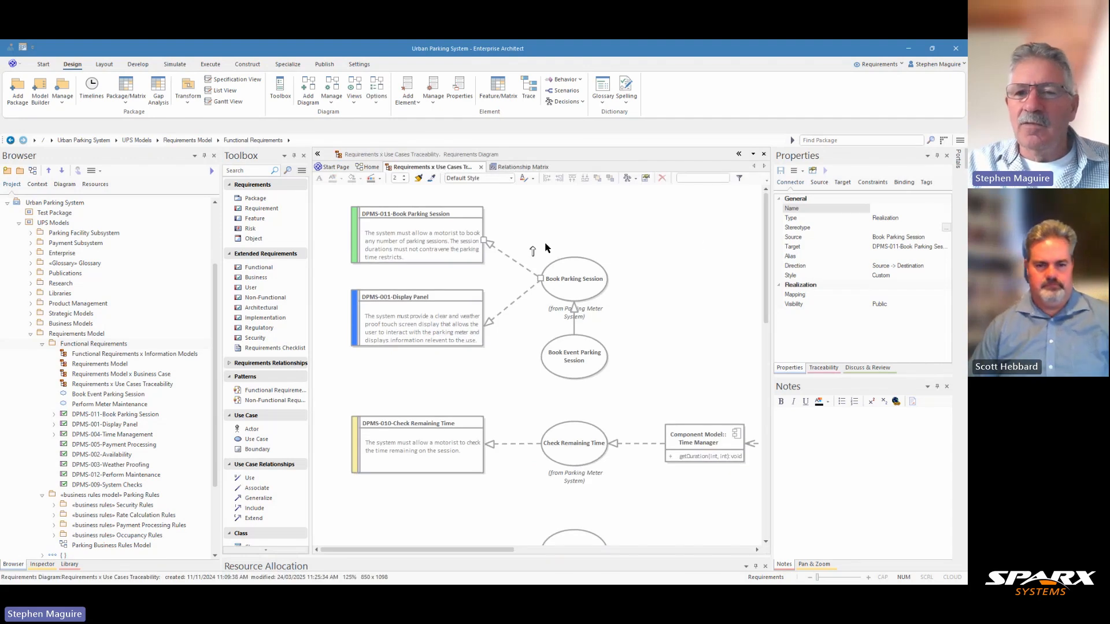
drag(766, 271, 768, 396)
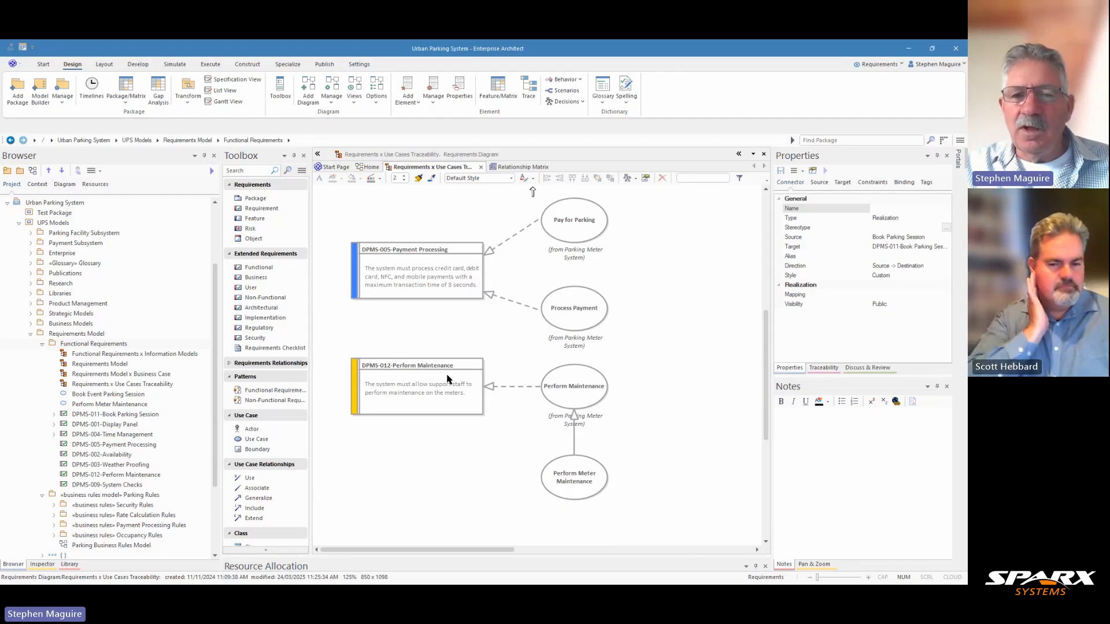
click(524, 167)
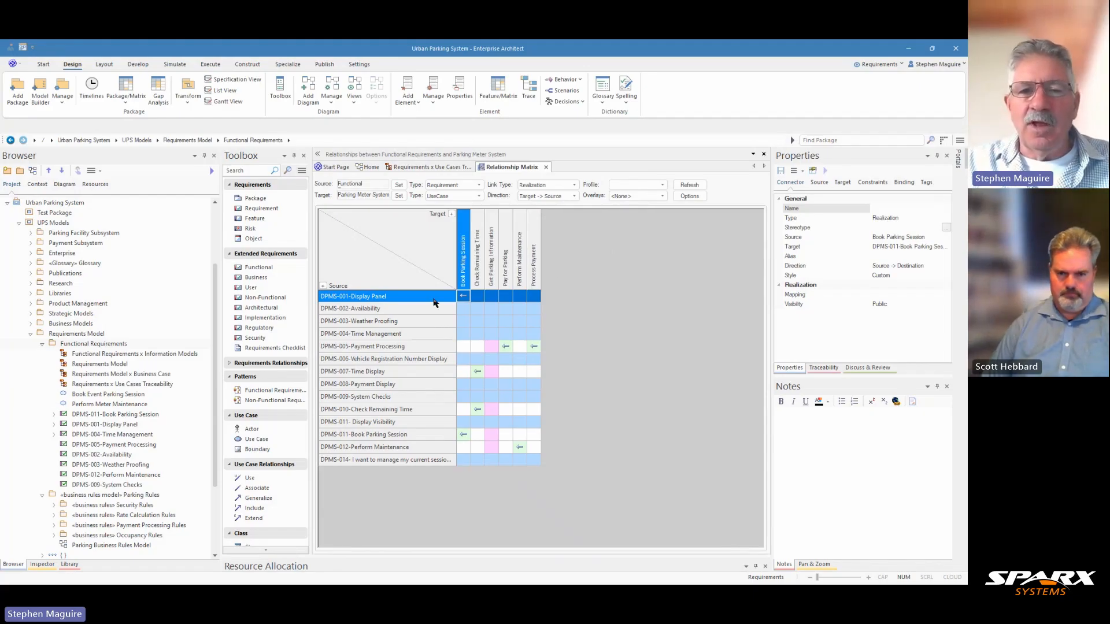
Configure the matrix options to show package names and not highlight source and target elements without relationships
click(689, 198)
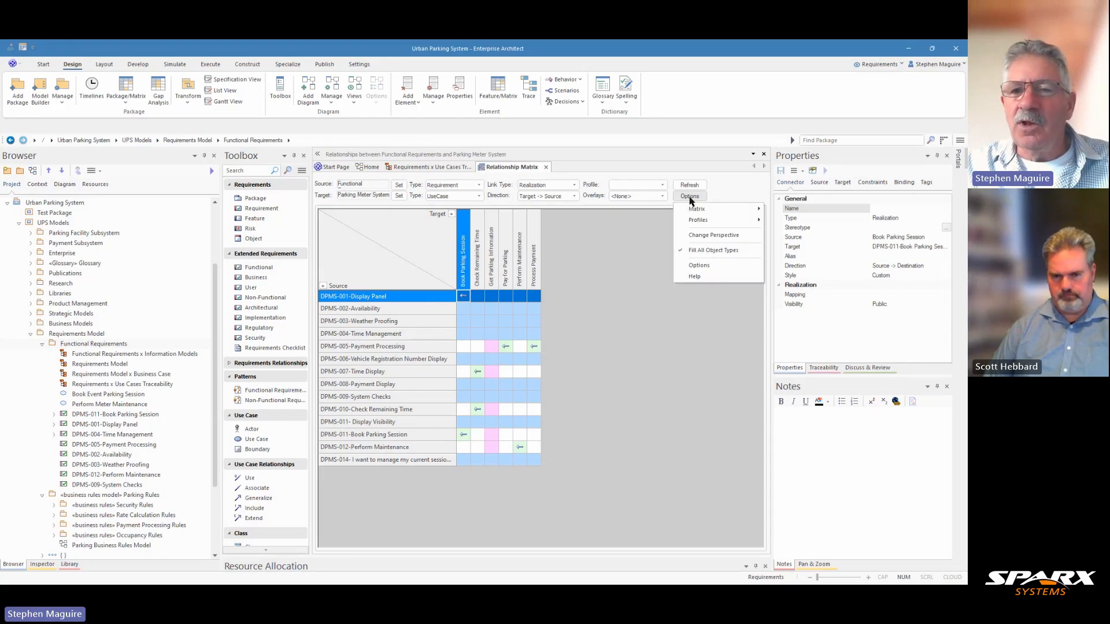
click(701, 267)
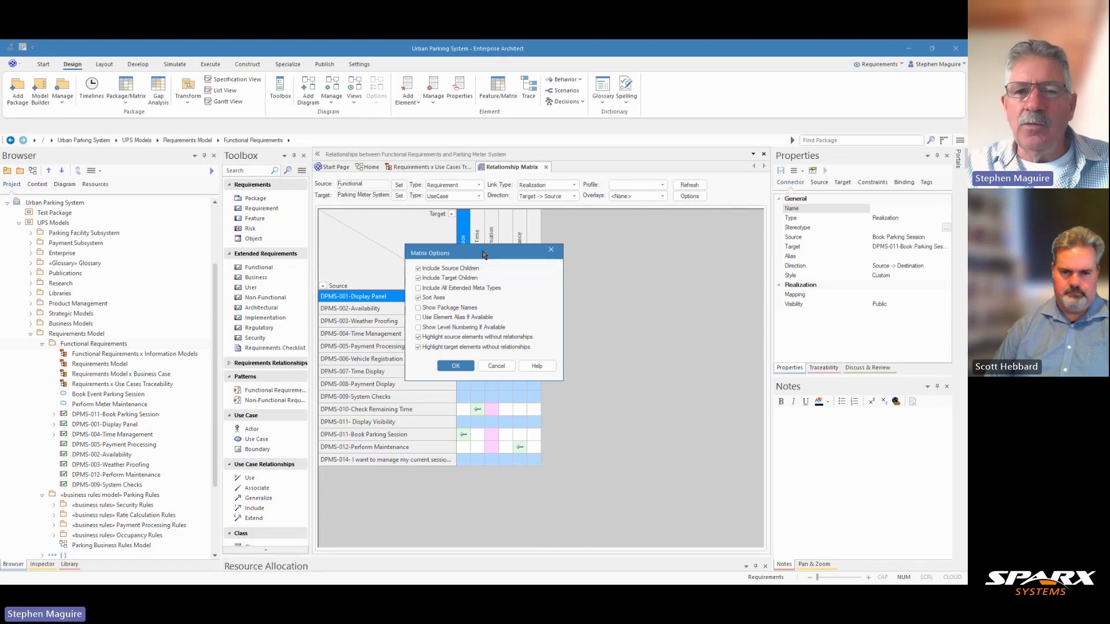
drag(487, 255, 647, 247)
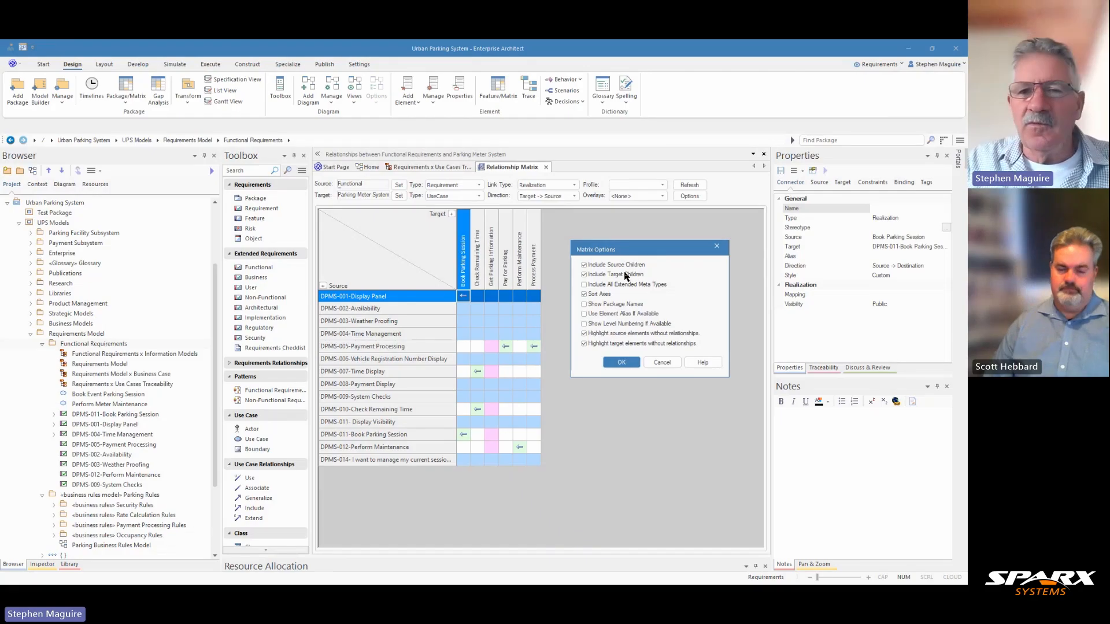
click(584, 294)
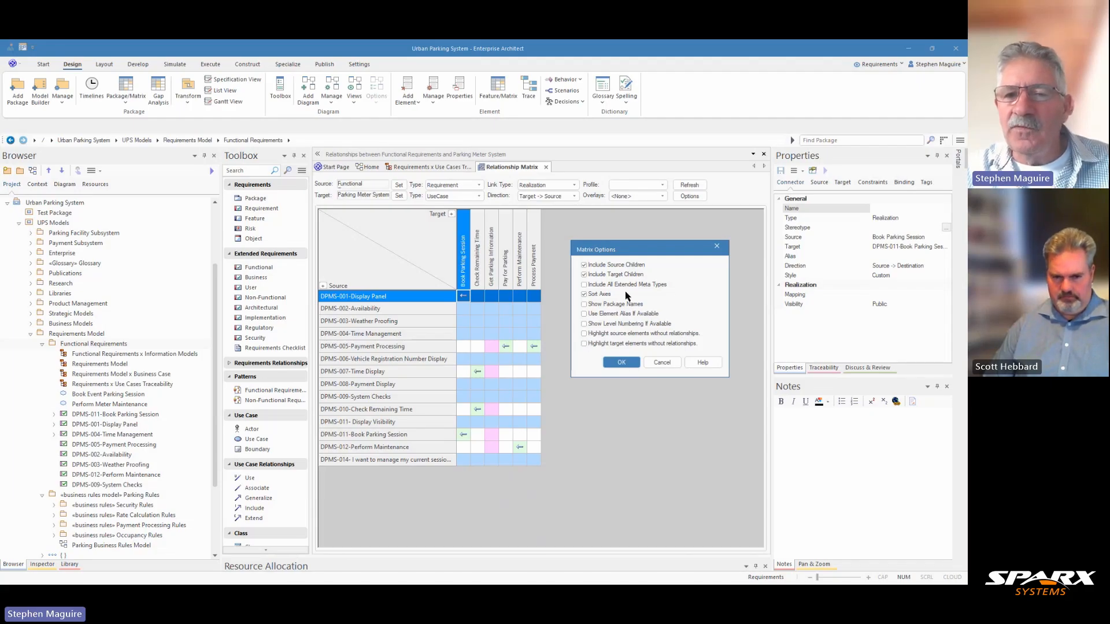
click(584, 305)
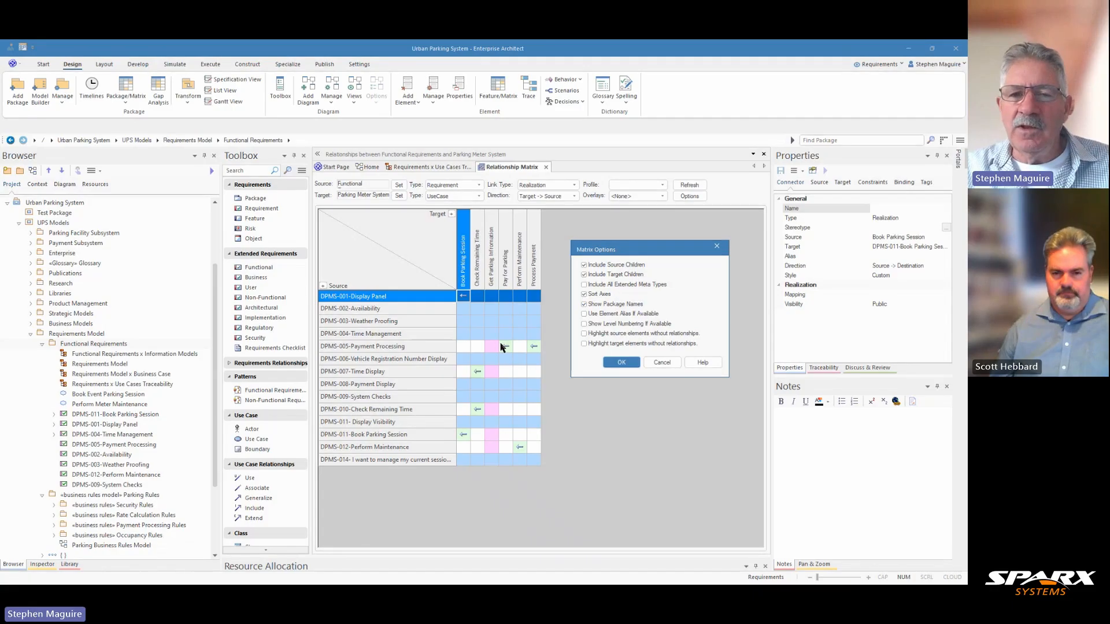
click(622, 364)
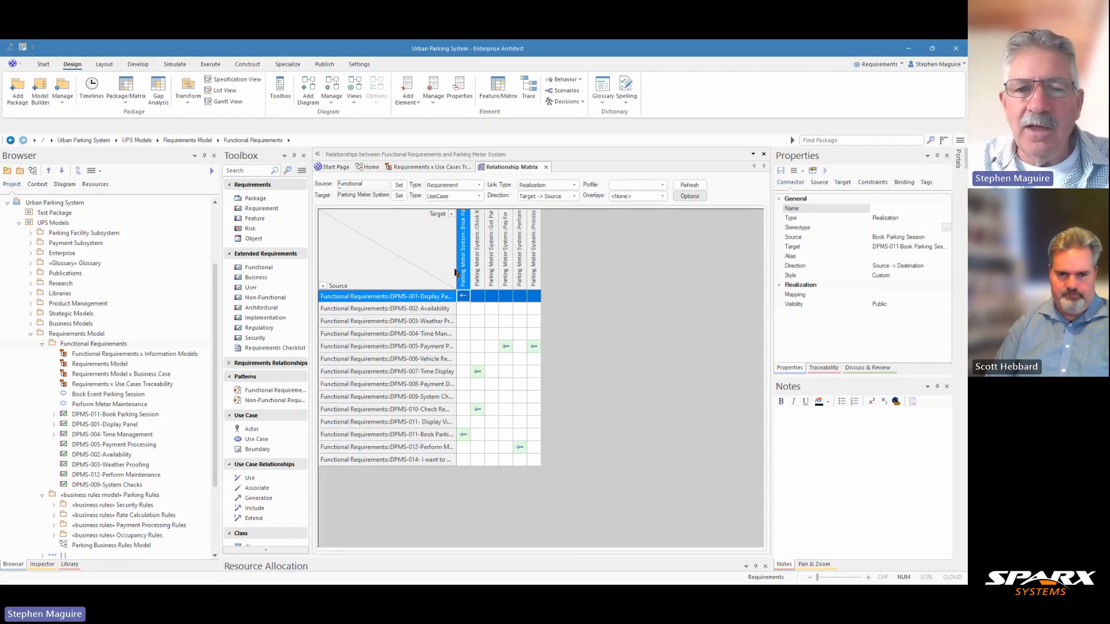
Widen the matrix's source column and heighten its target header so the package-qualified names fit, keeping the Process Payment column narrow
drag(457, 267, 520, 266)
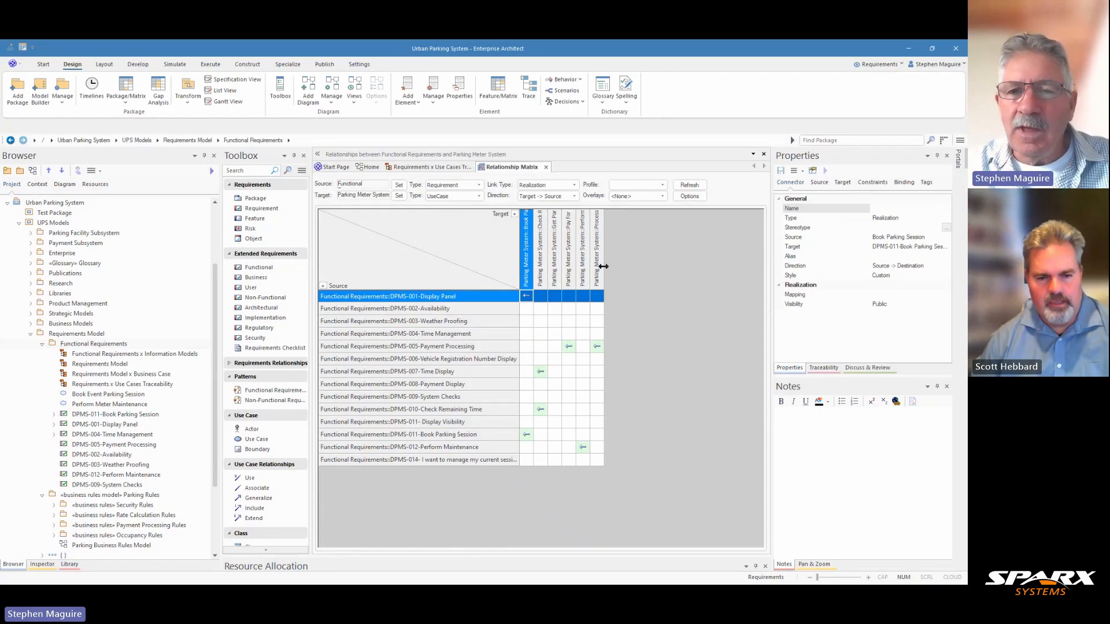
drag(604, 267, 681, 270)
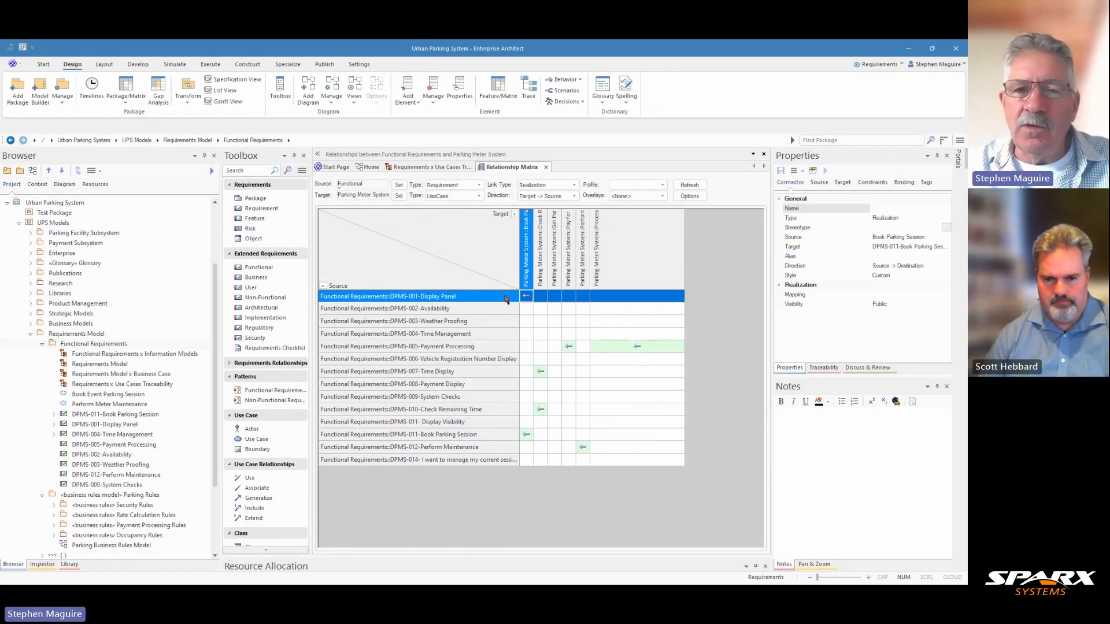
drag(501, 291, 502, 329)
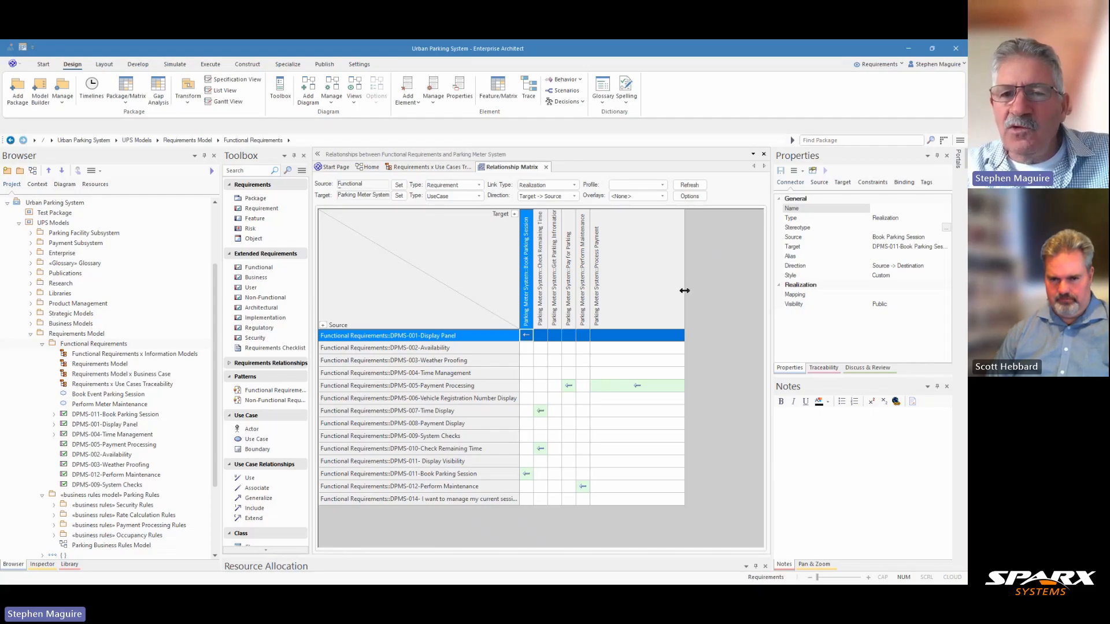
drag(685, 290, 610, 299)
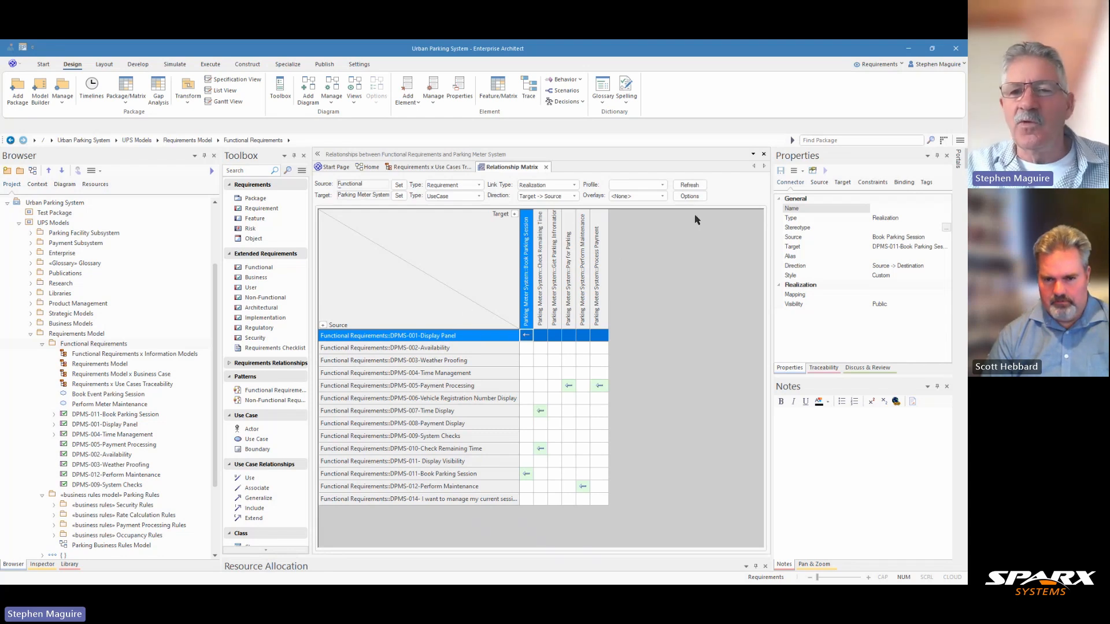
Configure the matrix options to hide package names and highlight source and target elements without relationships
click(689, 197)
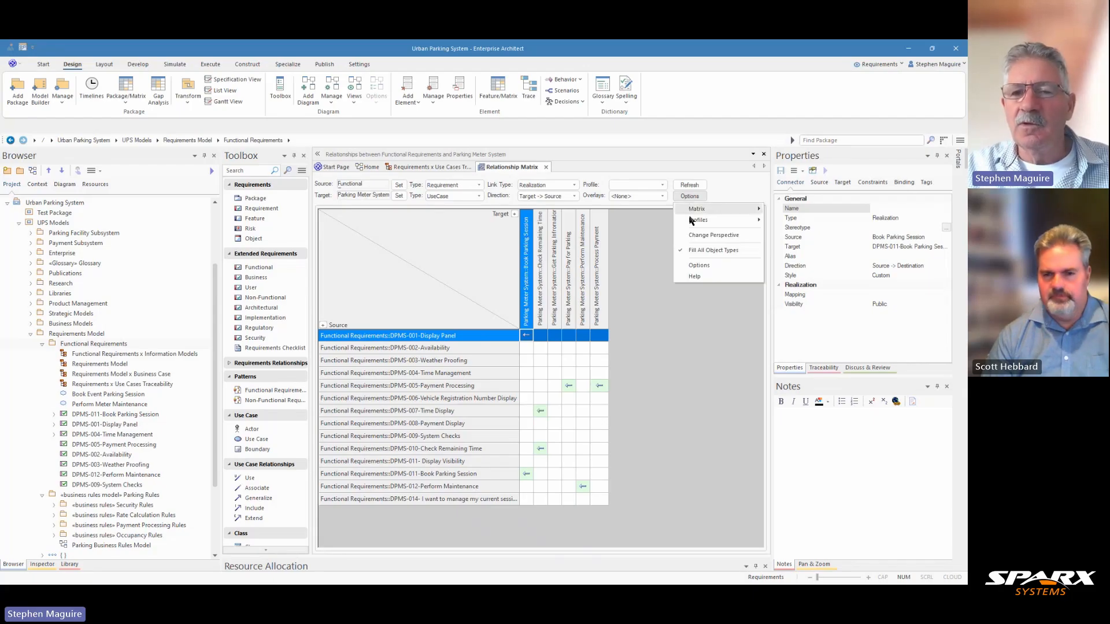
click(698, 265)
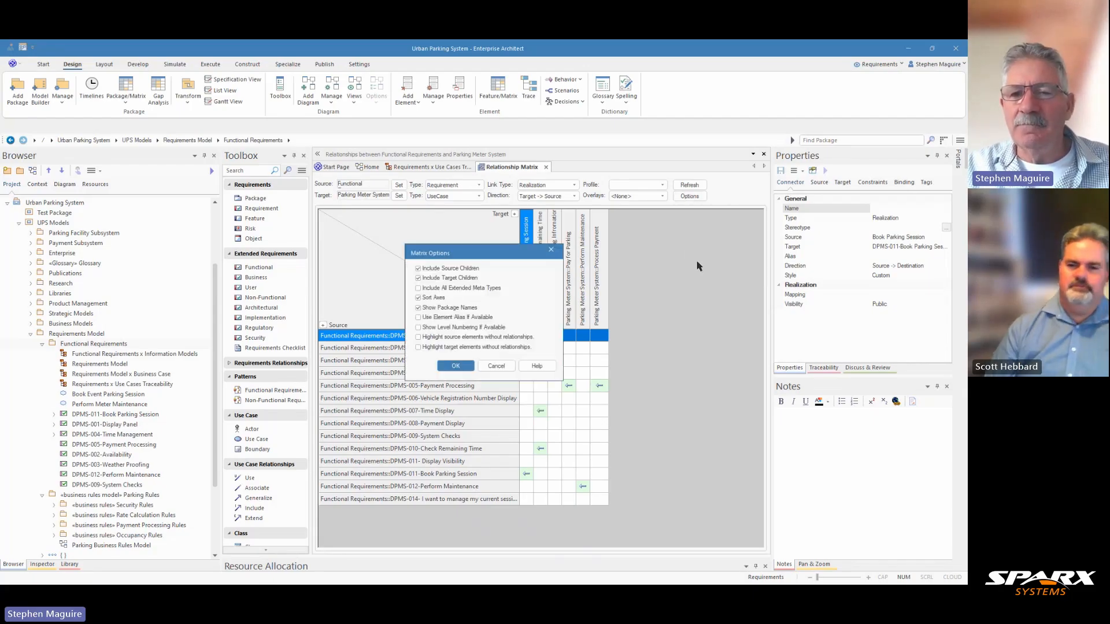
click(419, 308)
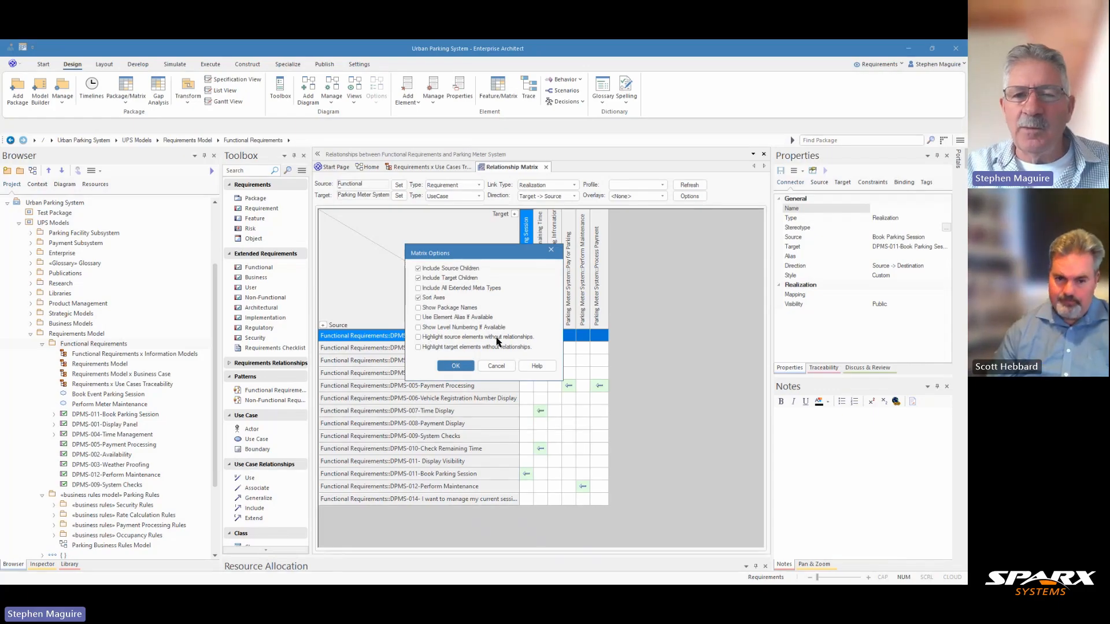
click(418, 337)
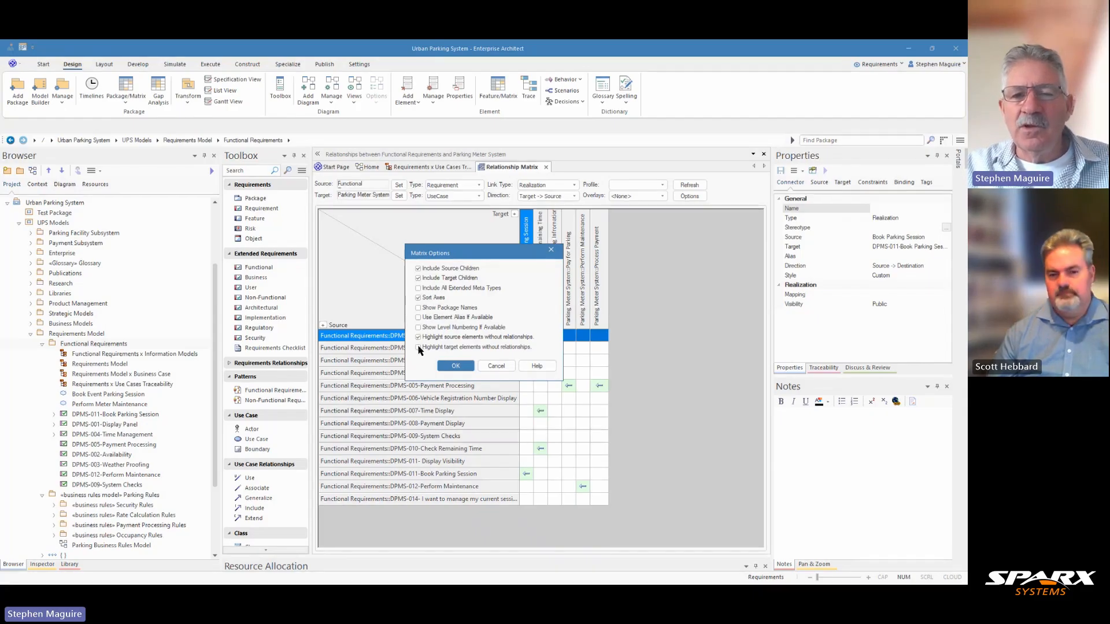
click(418, 348)
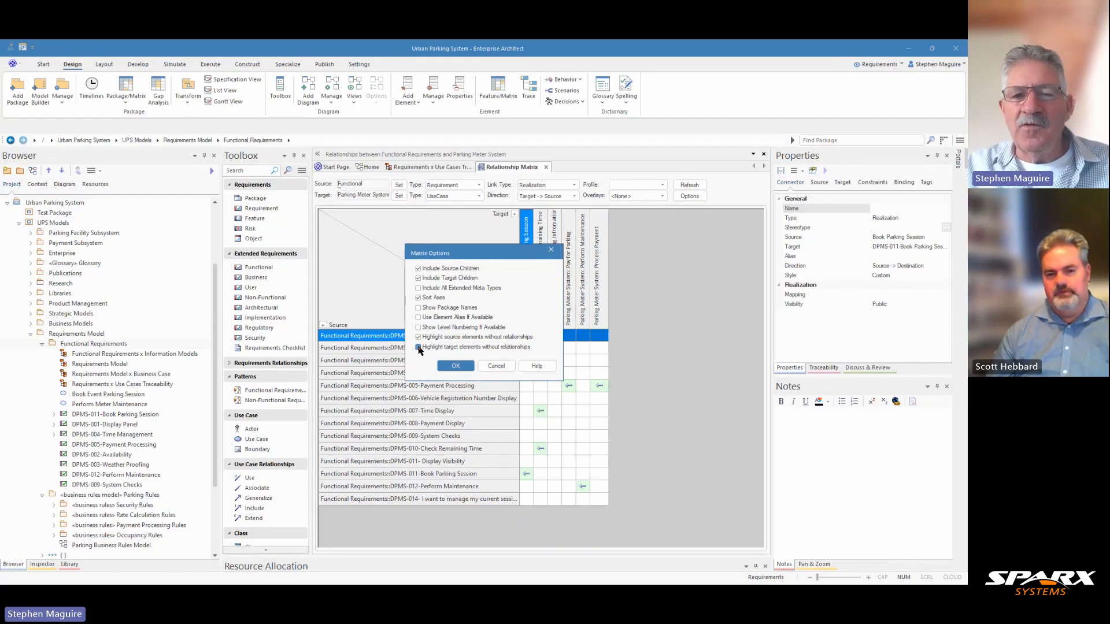
click(456, 366)
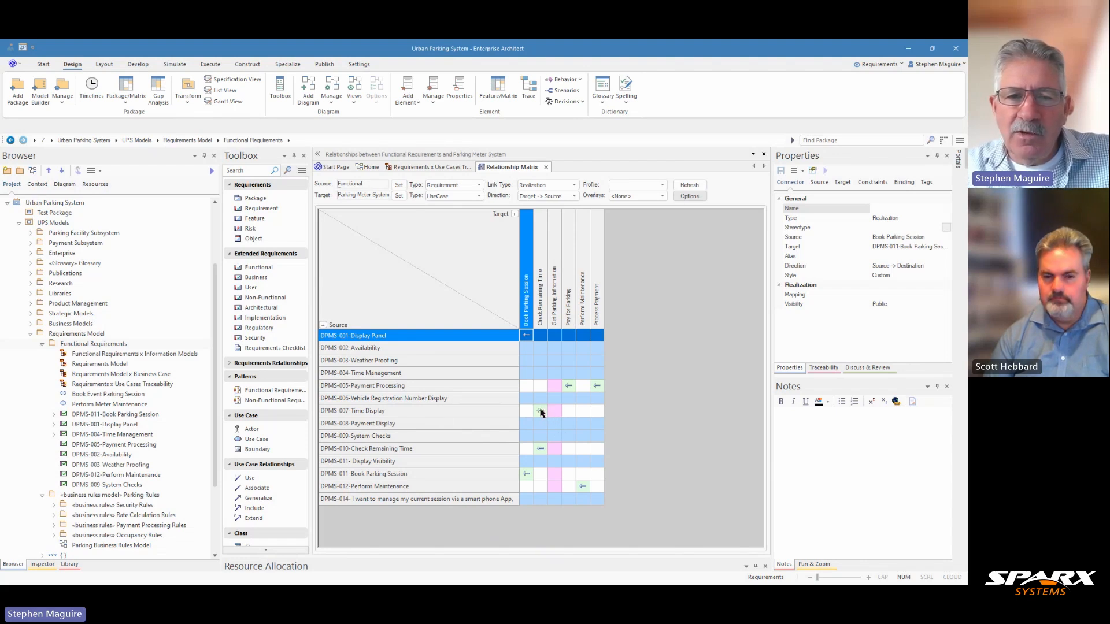
Create a realization relationship between DPMS-004-Time Management and the Check Remaining Time use case in the matrix
click(541, 374)
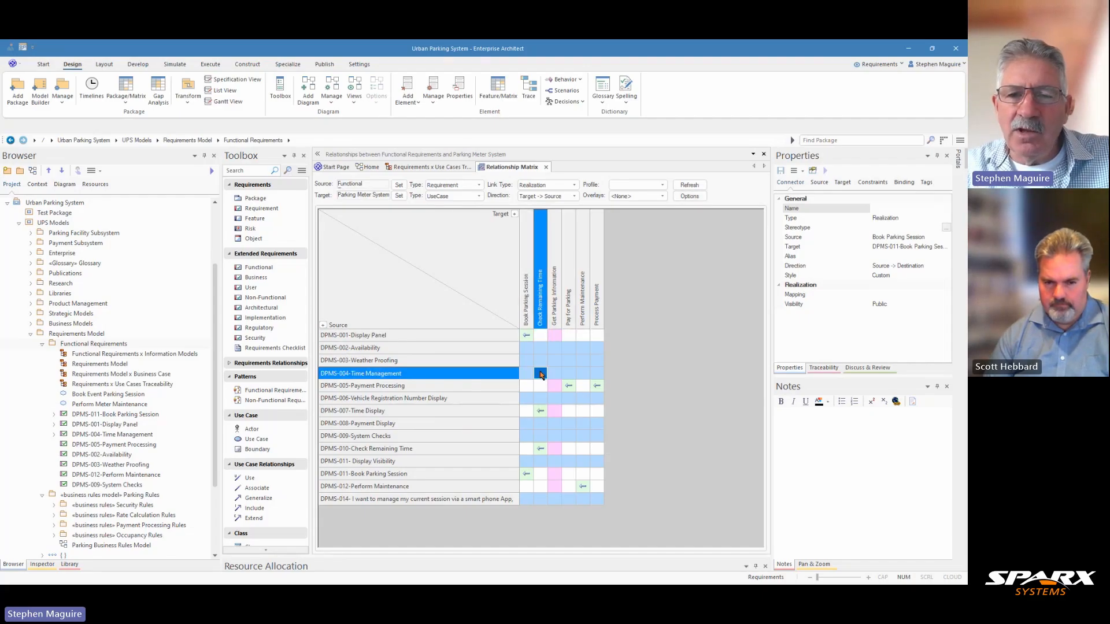
right_click(541, 376)
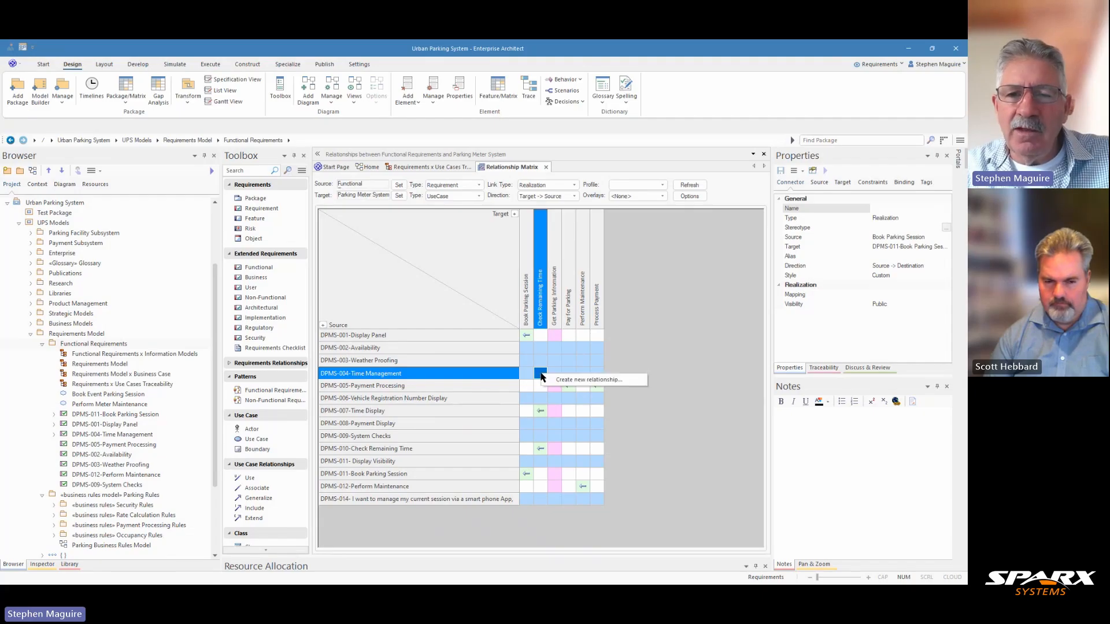
click(570, 381)
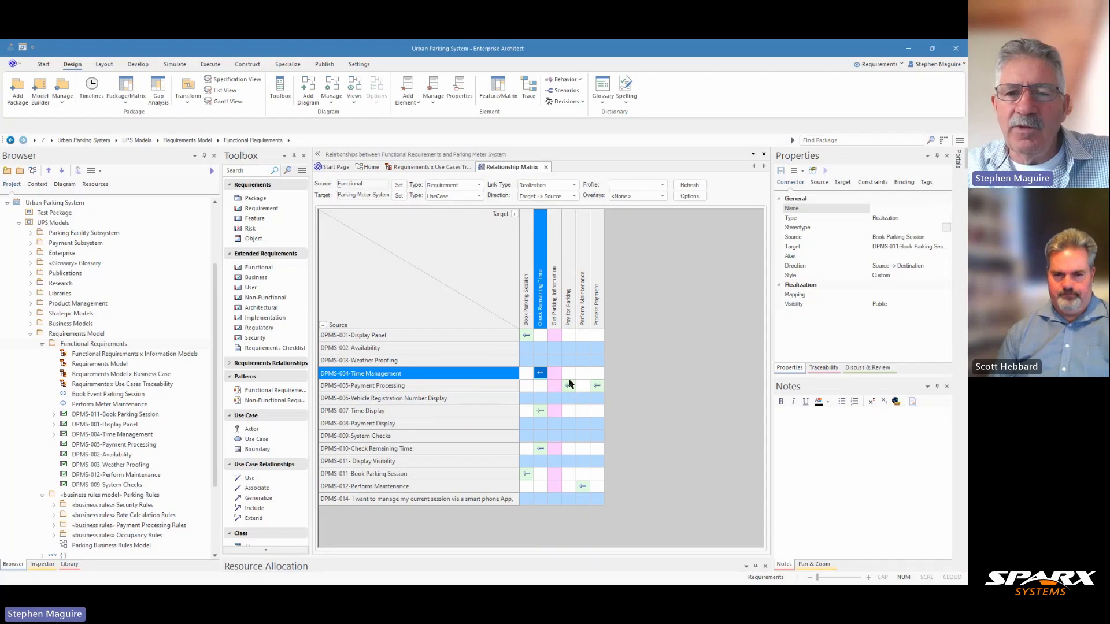
Locate the DPMS-004-Time Management requirement in the project browser from the matrix to view its properties and notes
click(542, 360)
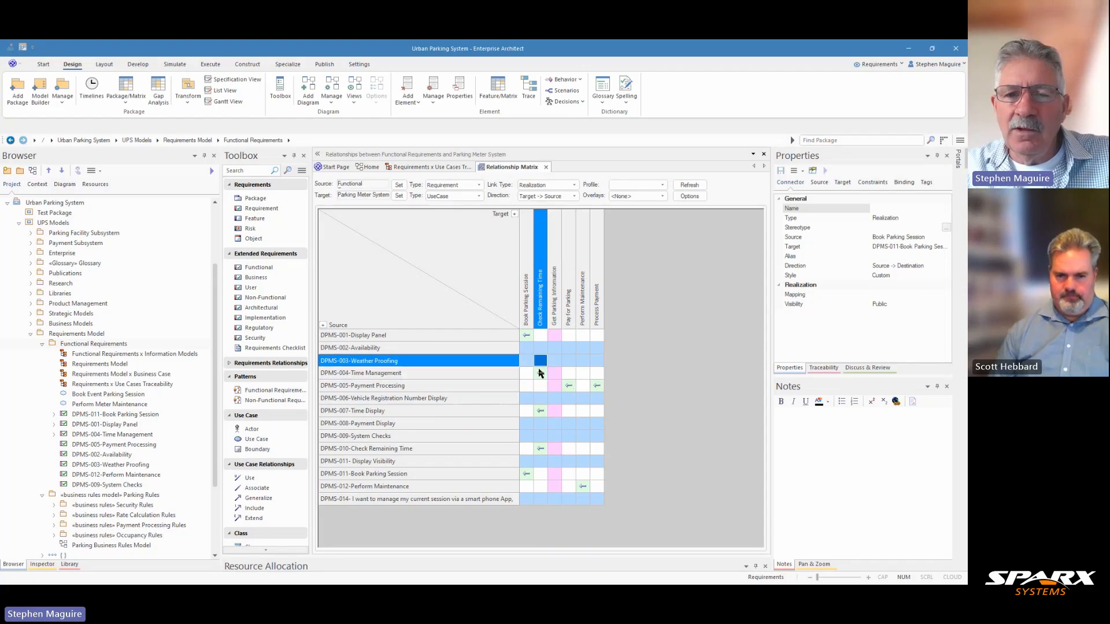
click(539, 373)
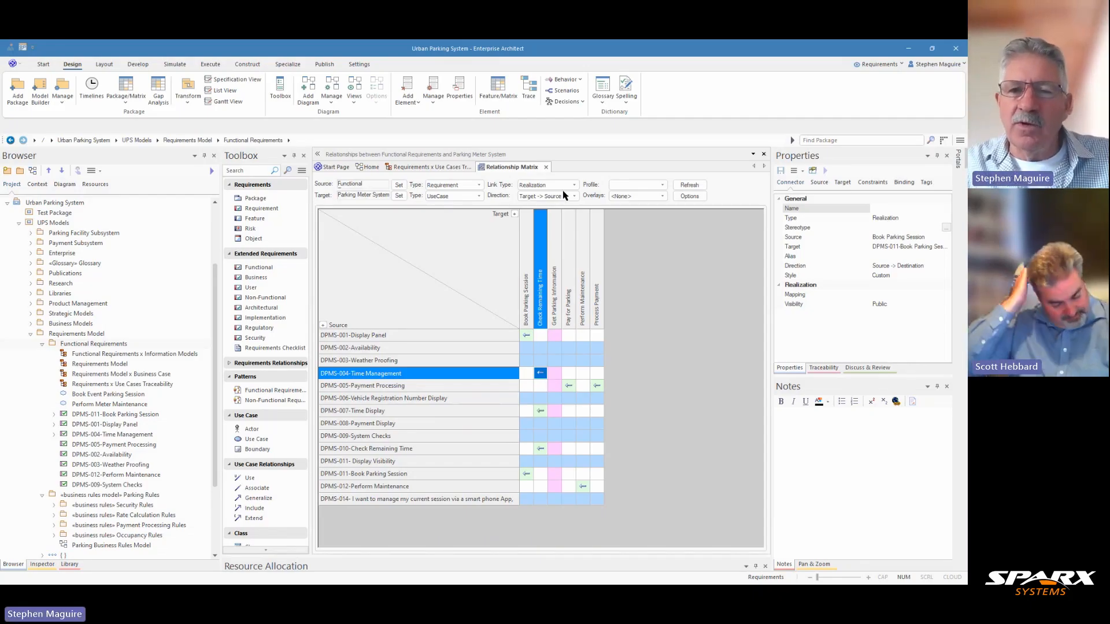
right_click(469, 374)
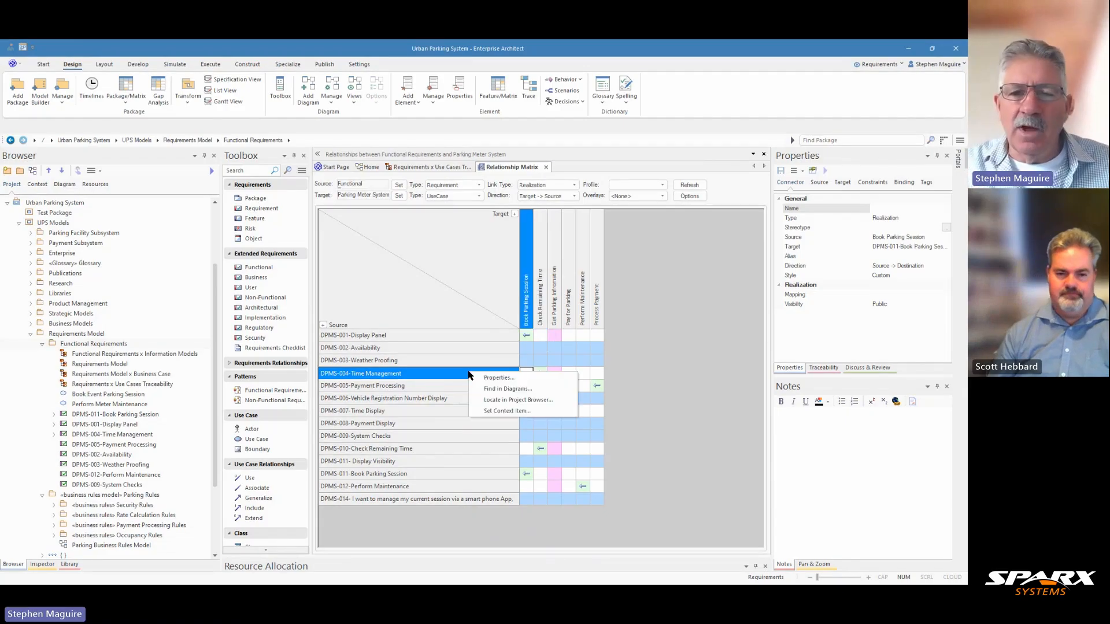
click(500, 400)
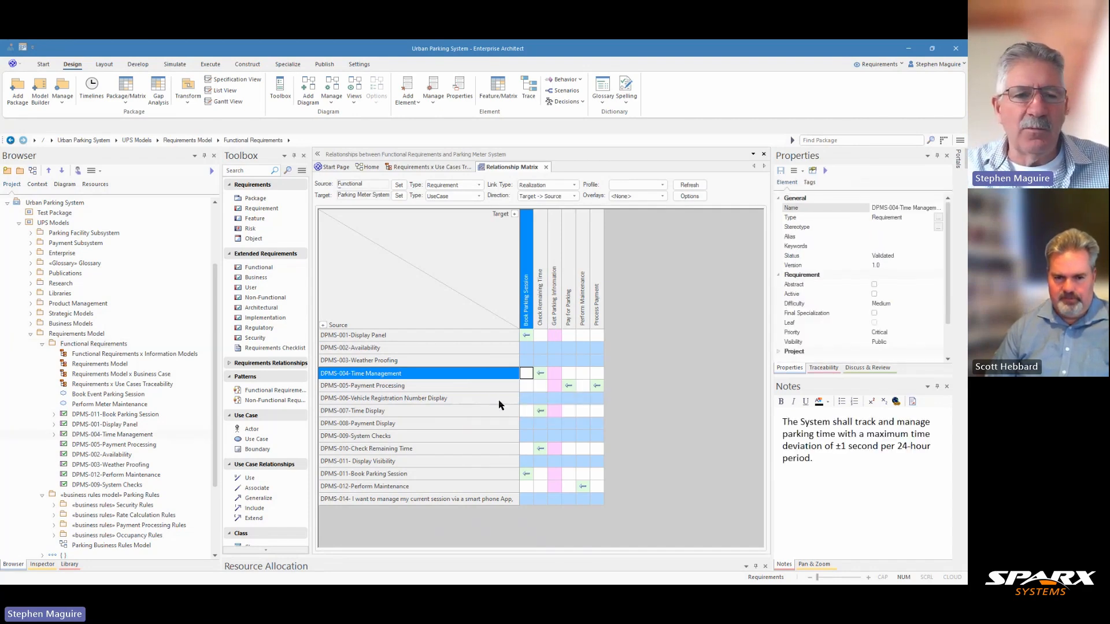
Find the diagrams that use the DPMS-004-Time Management requirement and close the usage list
right_click(495, 373)
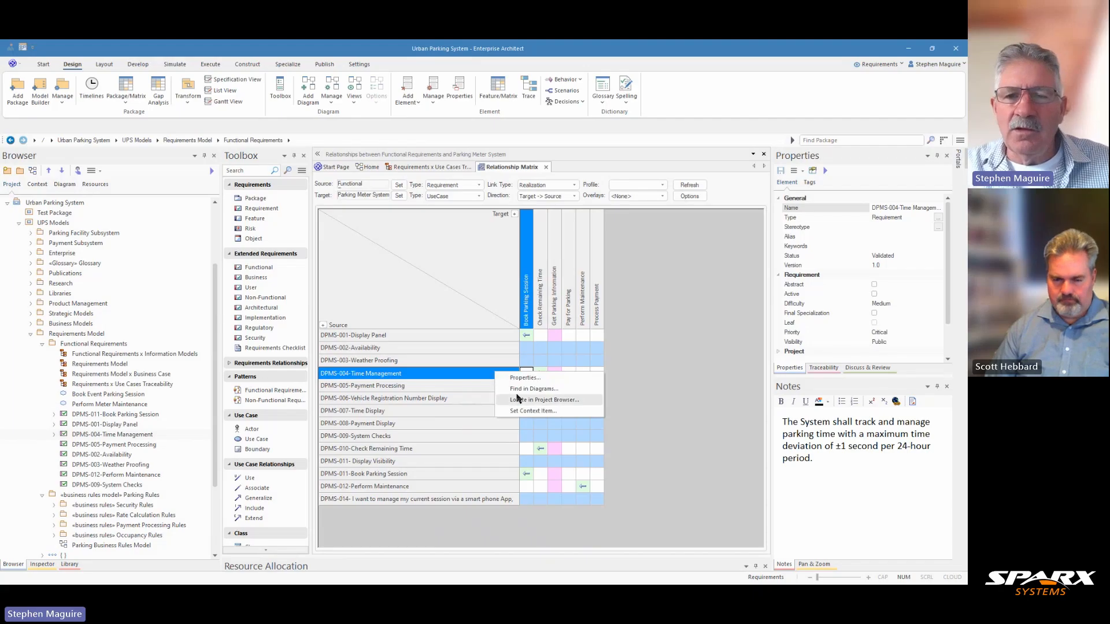
click(514, 389)
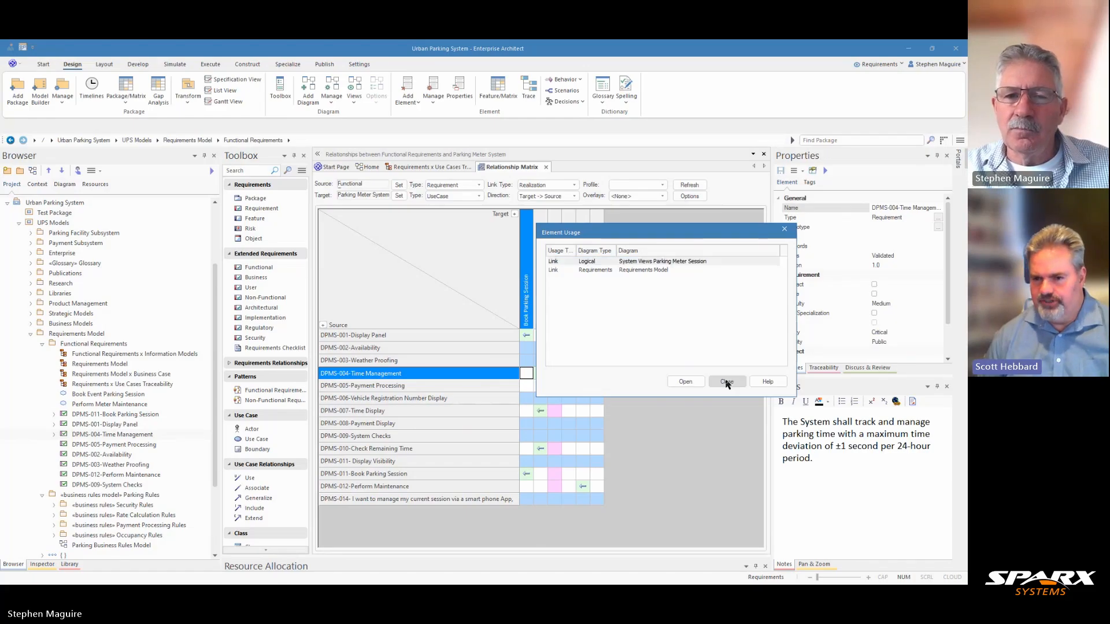
click(727, 383)
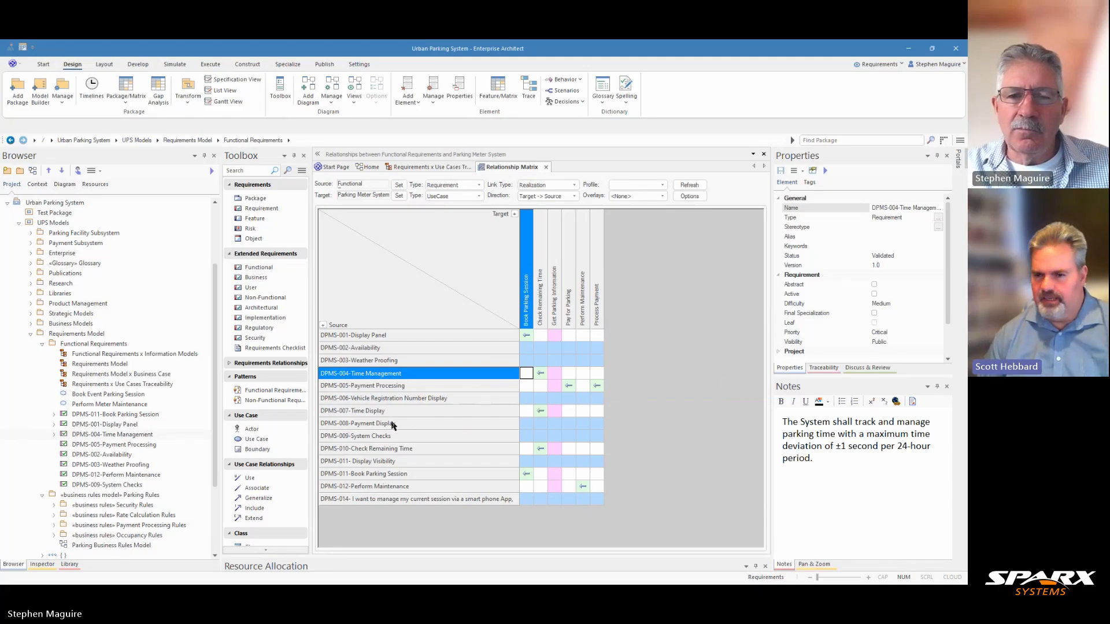
Find the DPMS-008-Payment Display requirement in its diagram and return to the relationship matrix
click(393, 424)
right_click(393, 423)
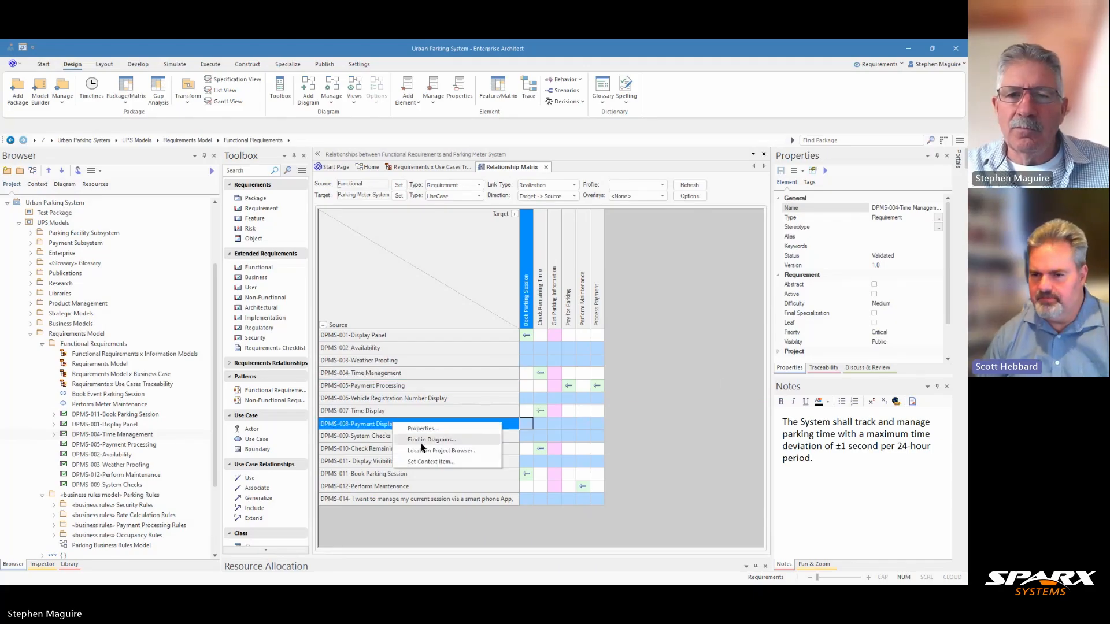
click(428, 440)
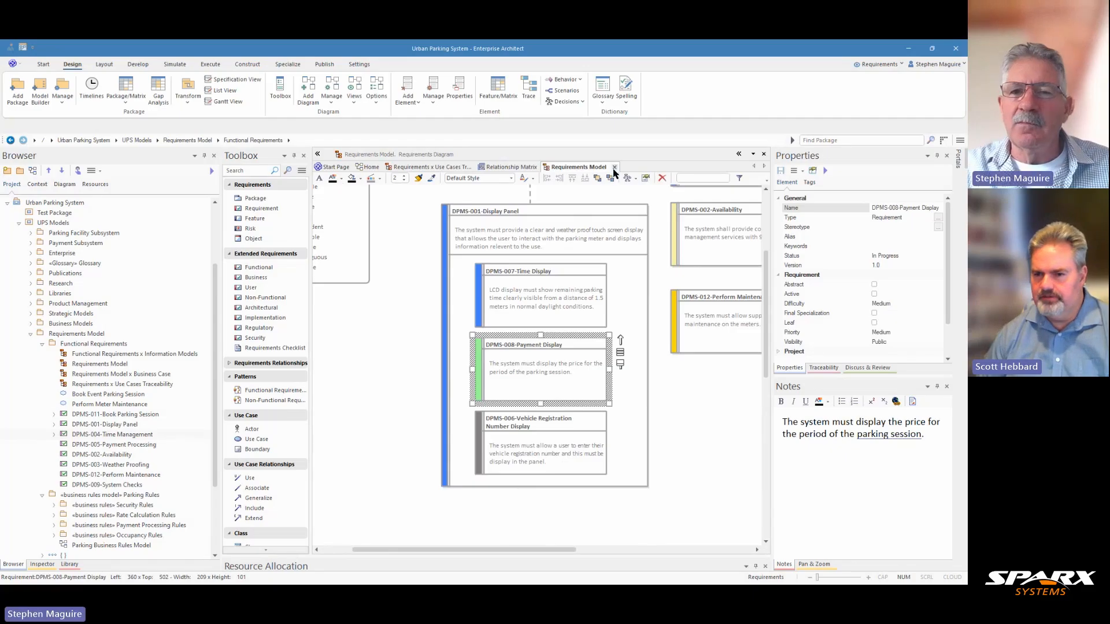
click(615, 167)
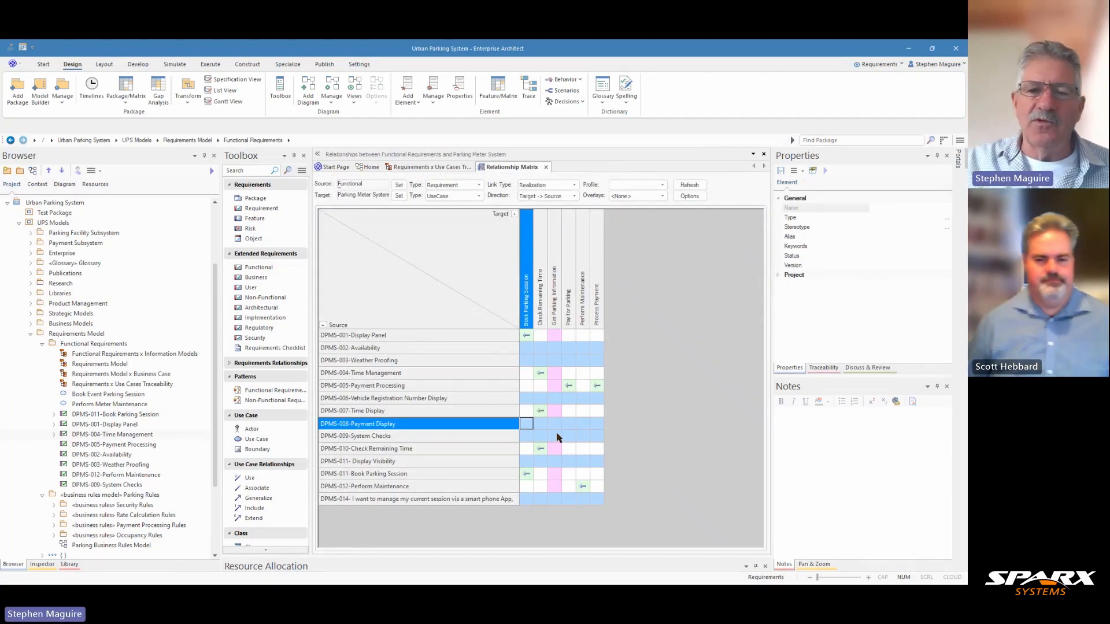
Set DPMS-008-Payment Display and the Get Parking Information use case in turn as the context item to view their properties
right_click(460, 425)
click(484, 468)
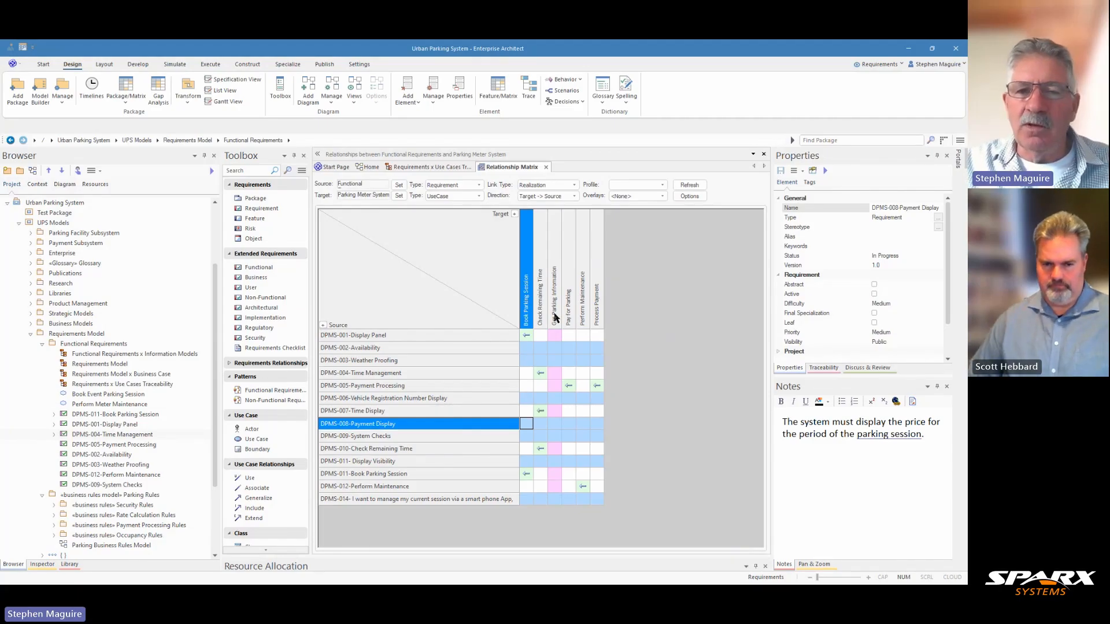
click(555, 318)
right_click(555, 317)
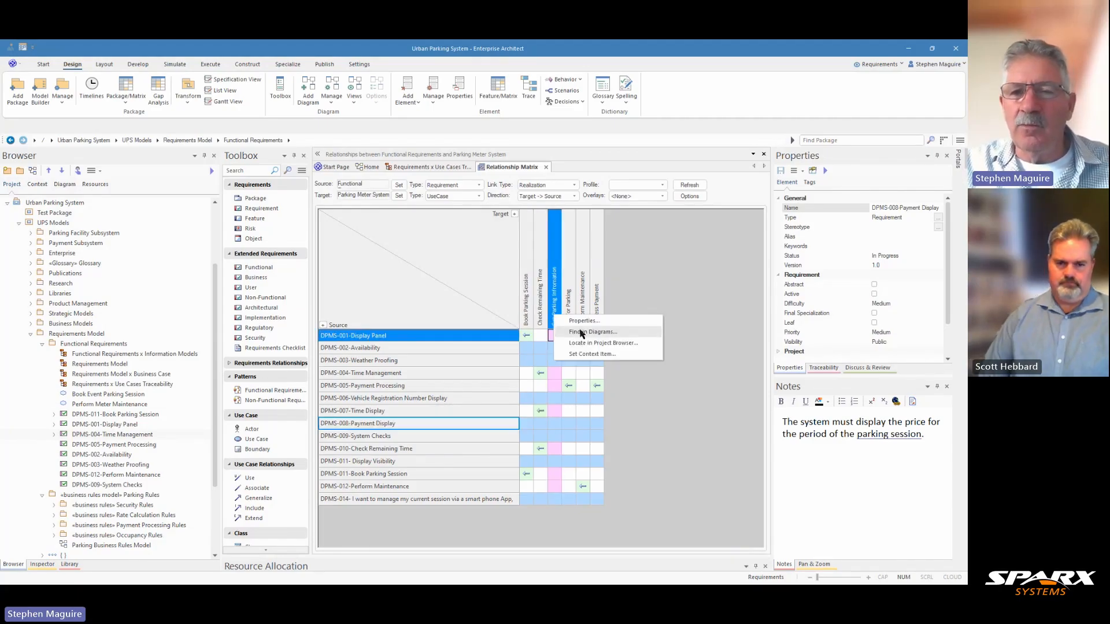
click(584, 354)
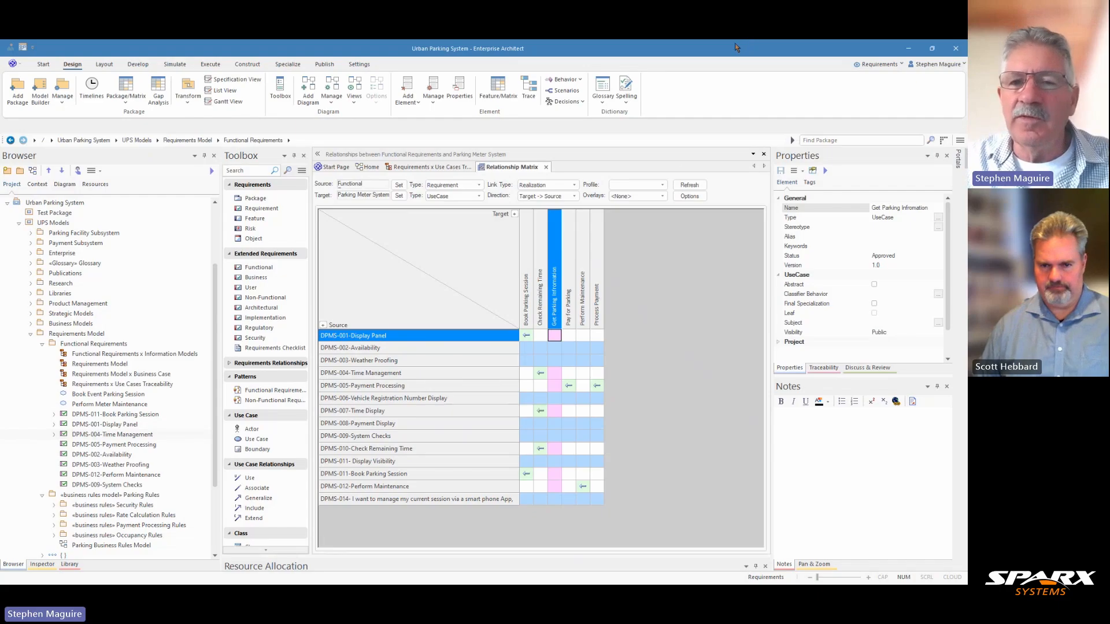
Save the current matrix setup as a new profile named "Functional Requirements x Use Cases"
click(663, 197)
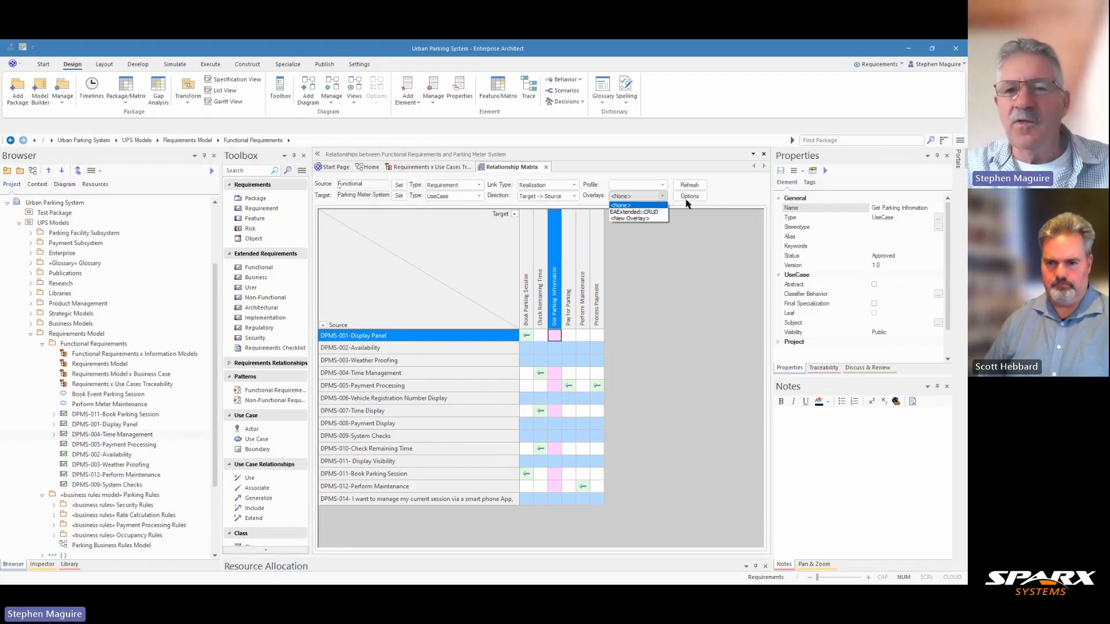
click(688, 200)
click(688, 197)
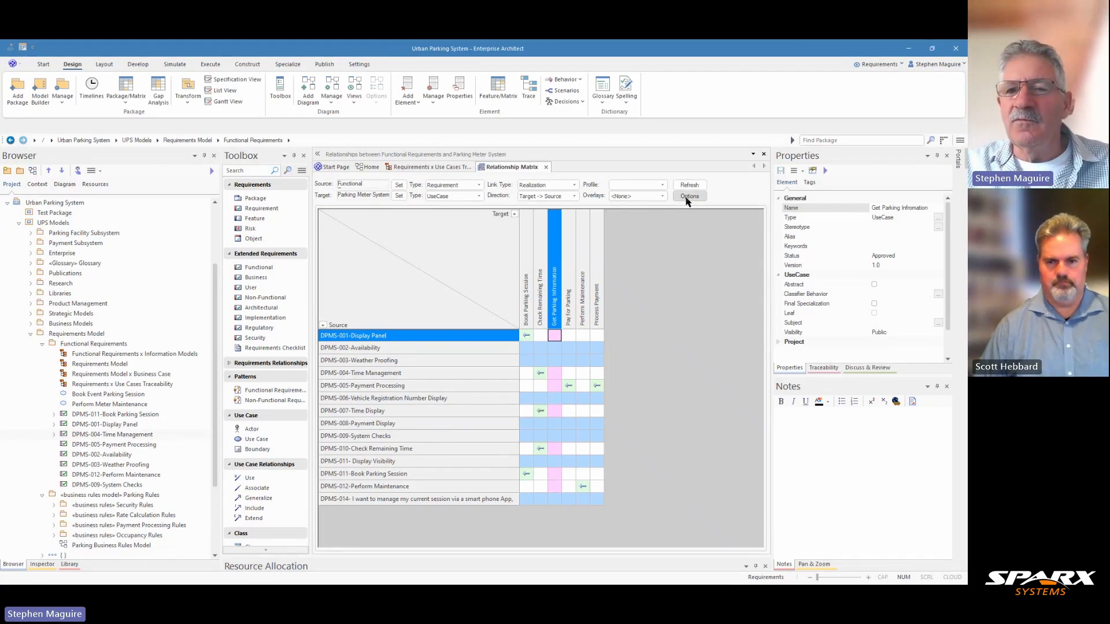
mouse_move(703, 210)
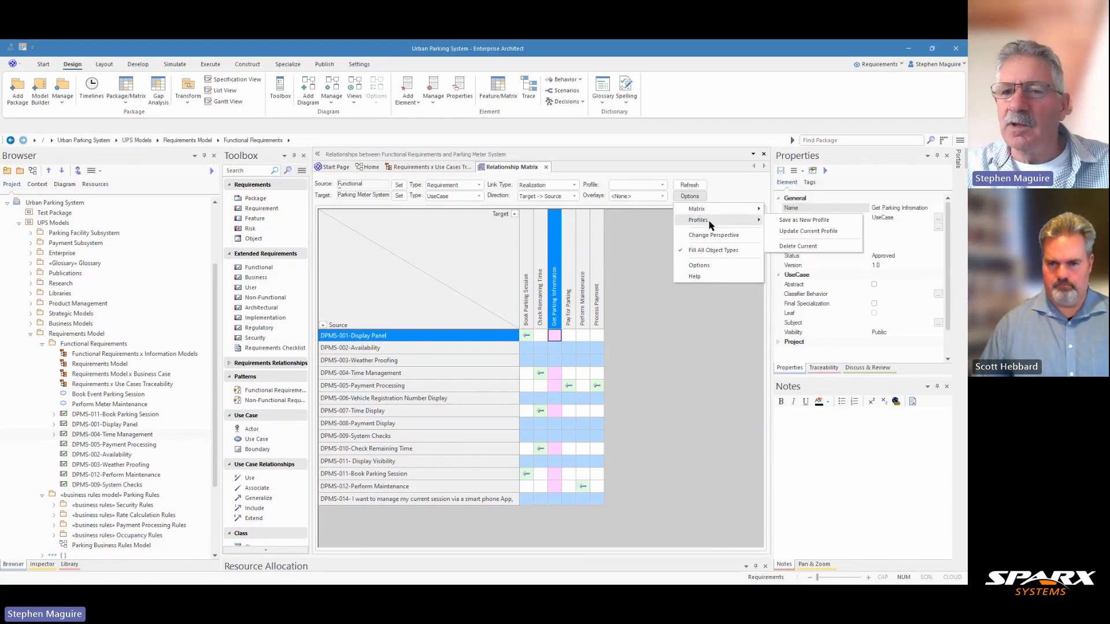
click(810, 220)
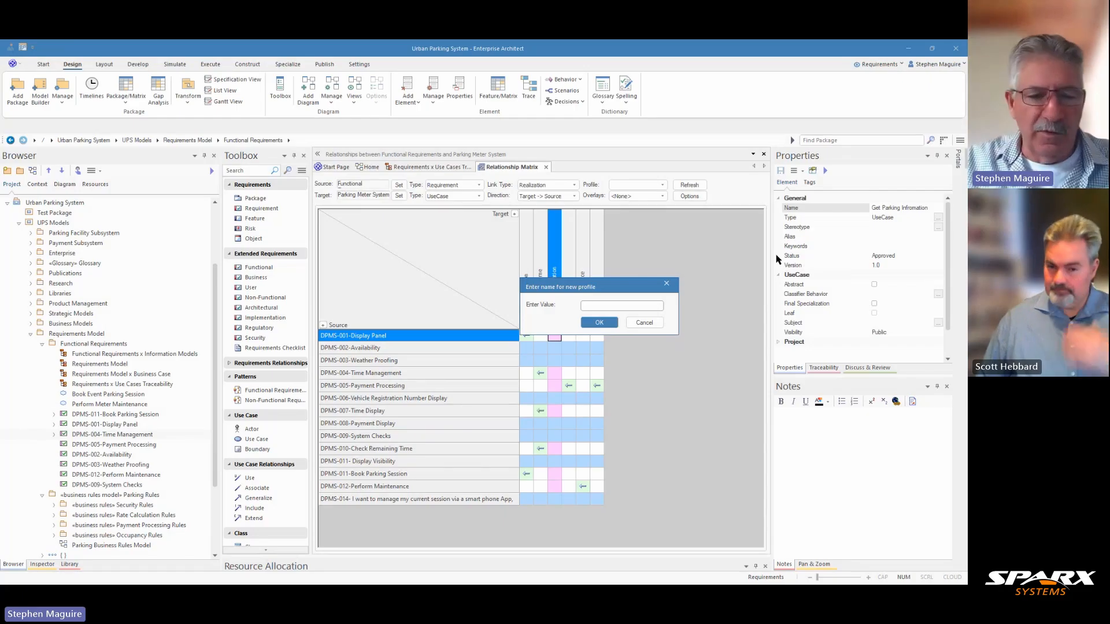
text(Functio)
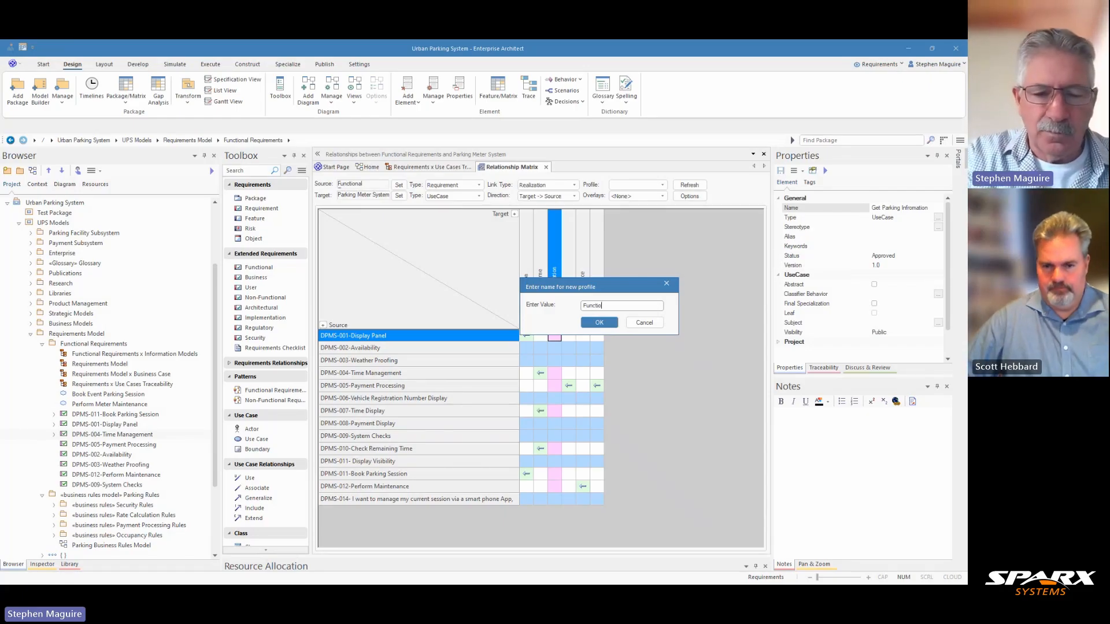
text(nal Requirem)
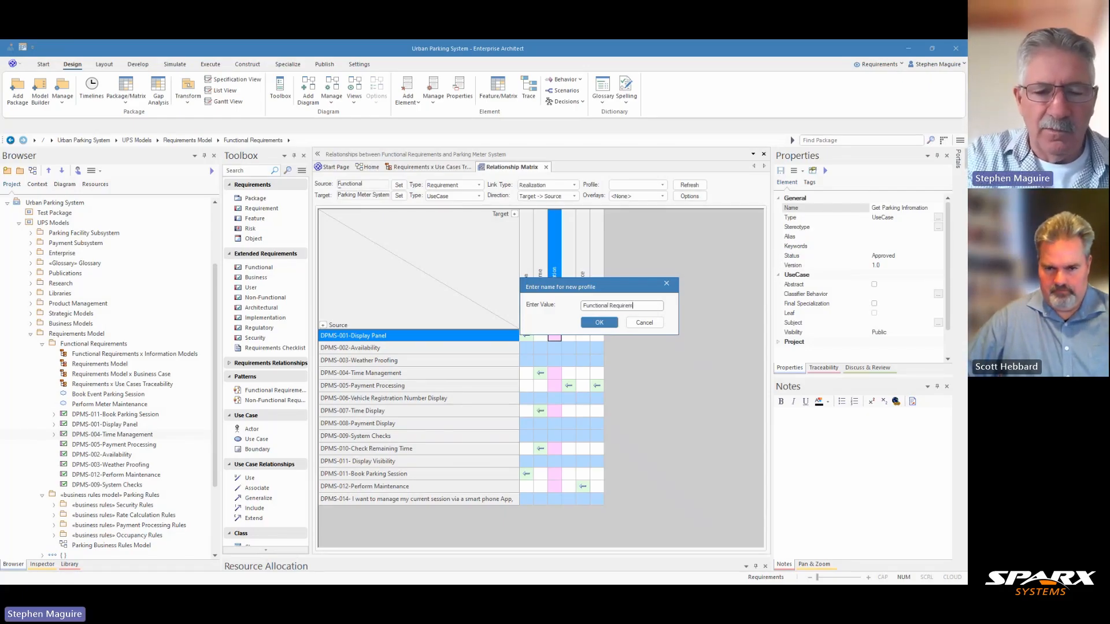
text(ents x)
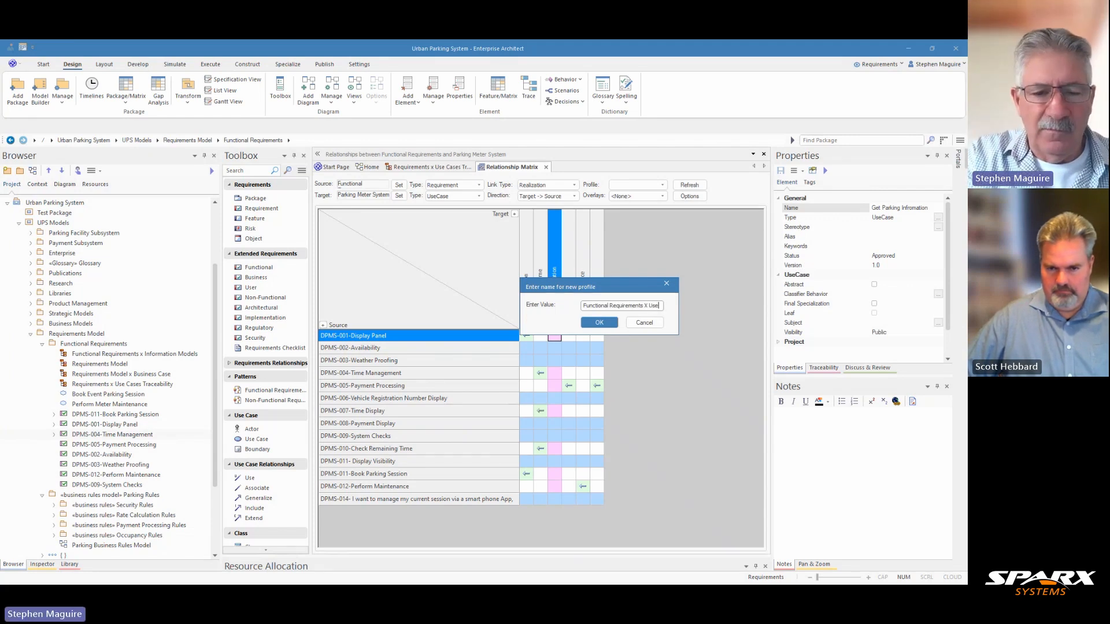
text( Use Ca)
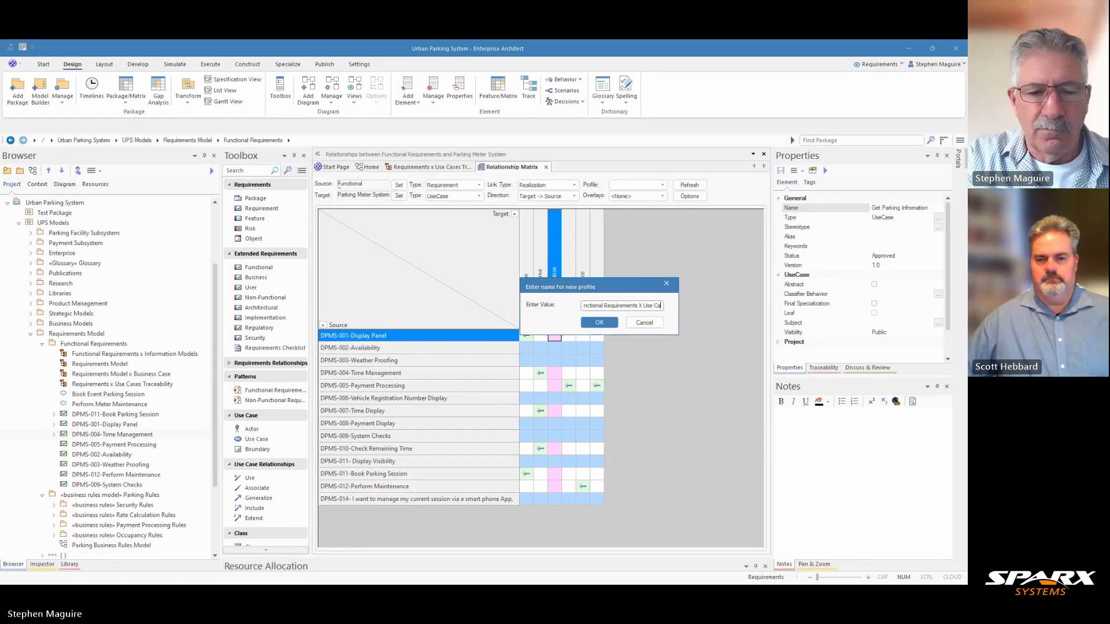
text(ses)
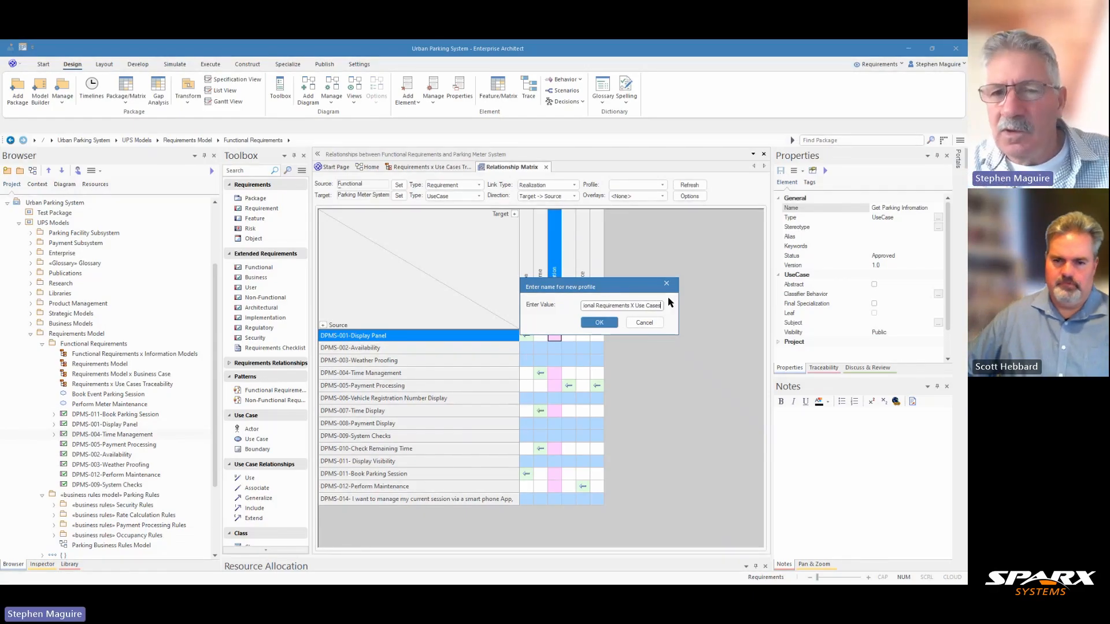
click(633, 305)
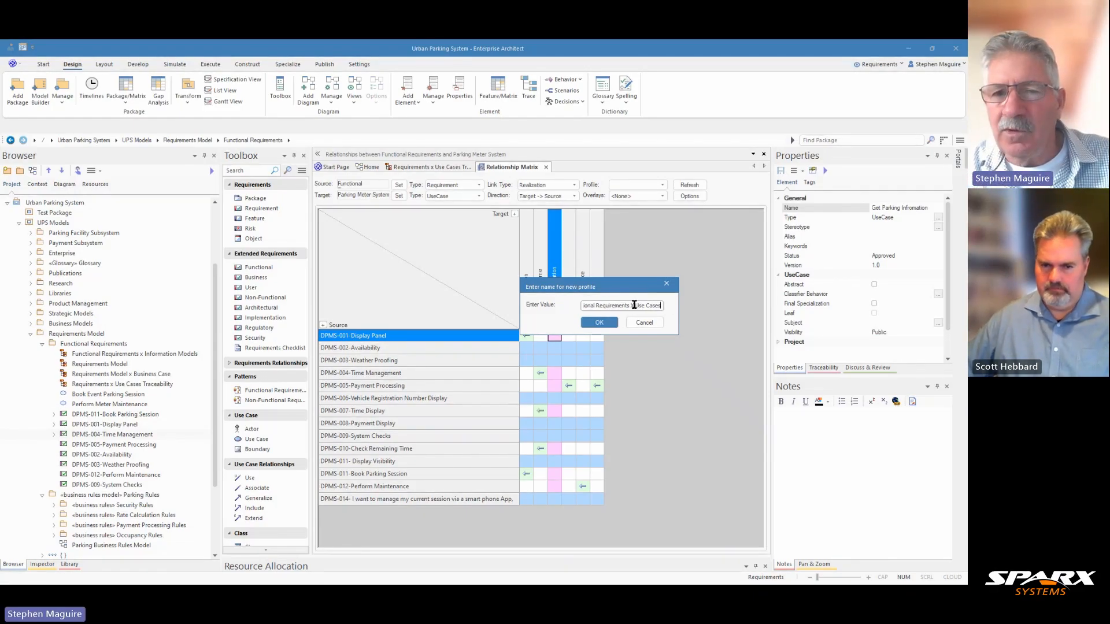
key(BackSpace)
text(x)
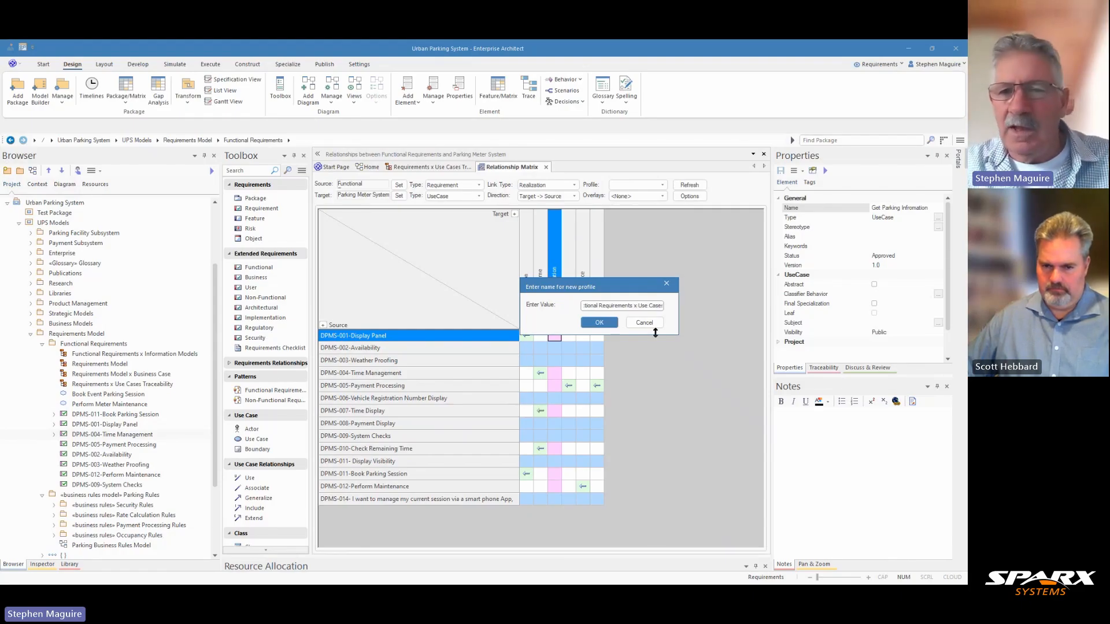
click(602, 324)
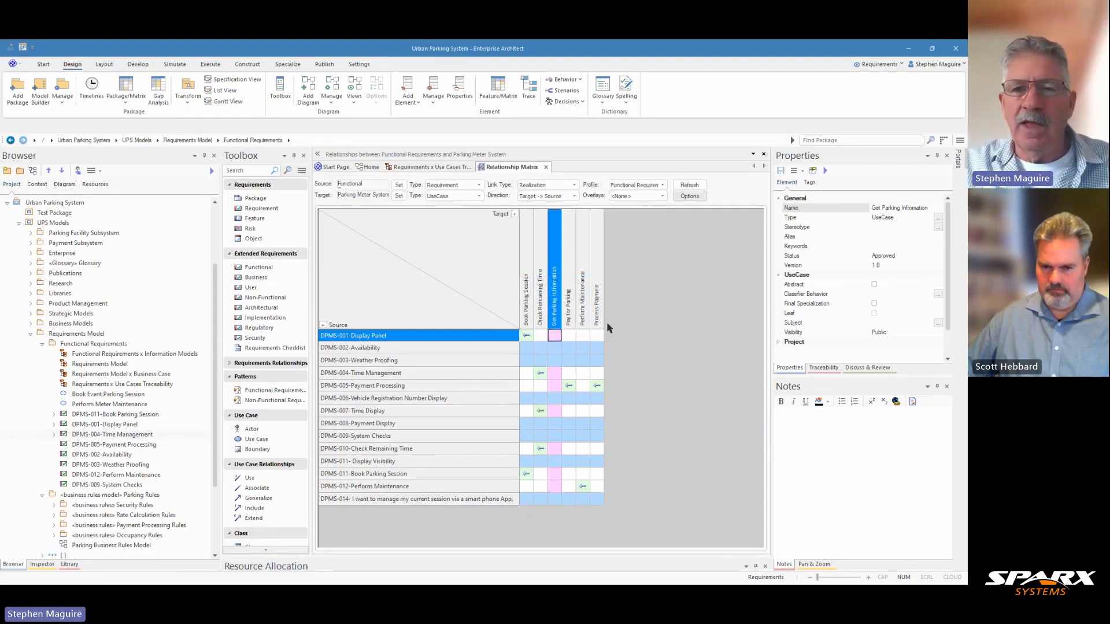
Show the saved matrix profiles in the model resources and close the relationship matrix
click(92, 184)
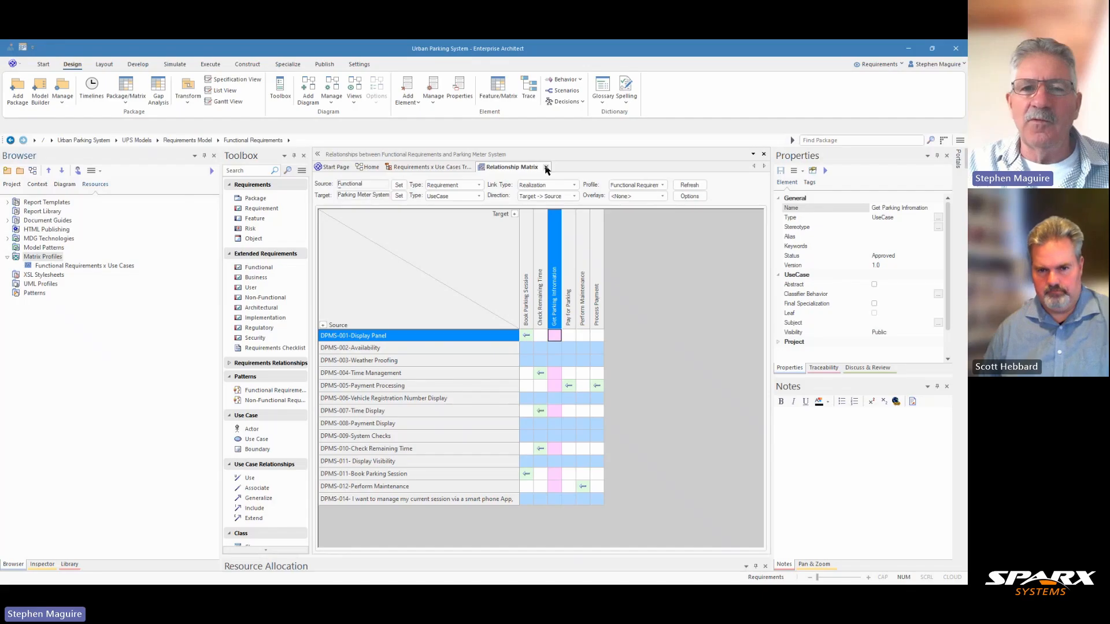
click(689, 197)
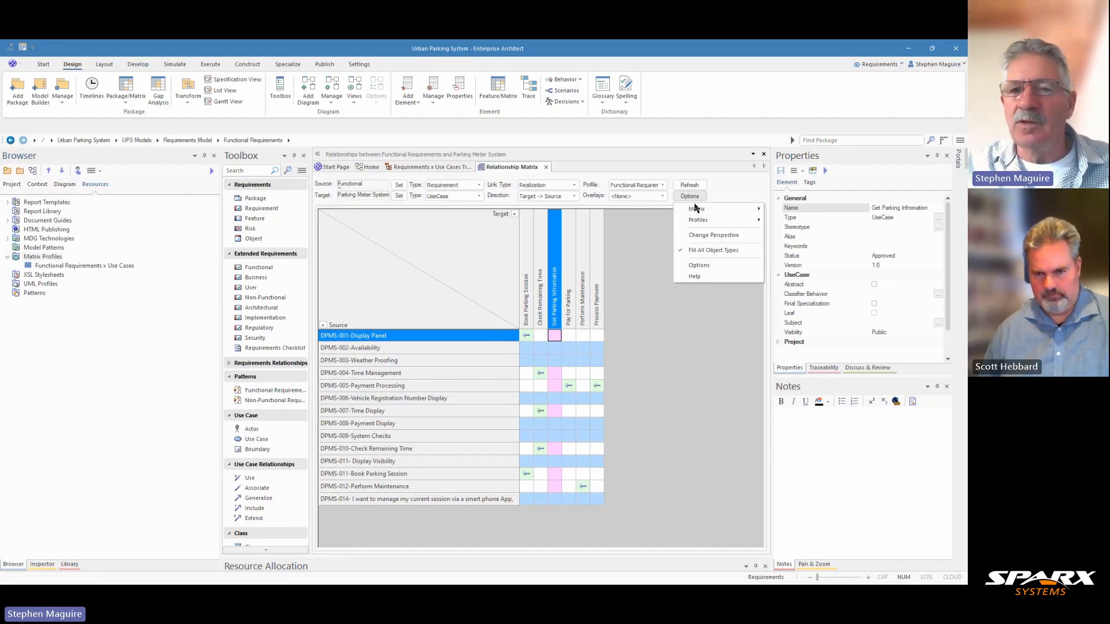
mouse_move(700, 210)
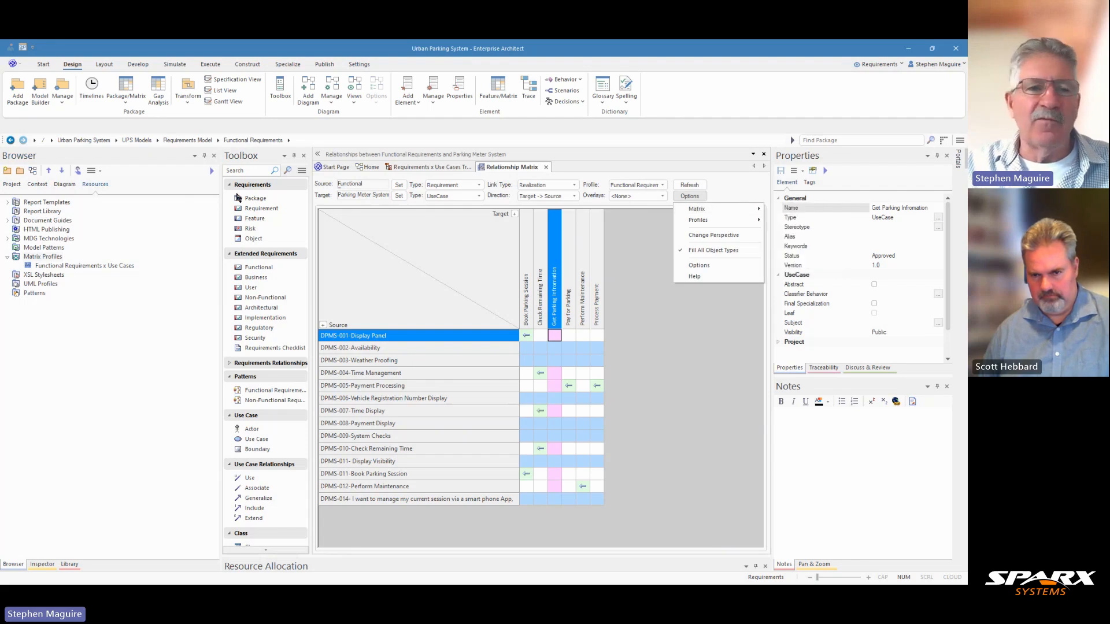
click(546, 168)
click(546, 167)
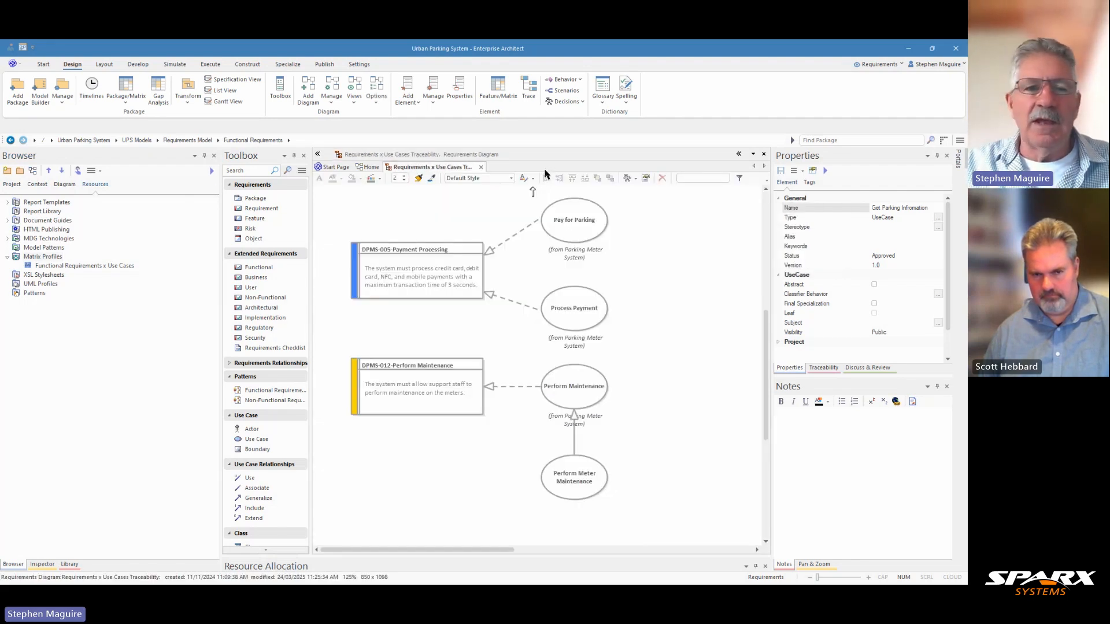
Reopen the relationship matrix from the saved "Functional Requirements x Use Cases" profile in the model resources
click(11, 185)
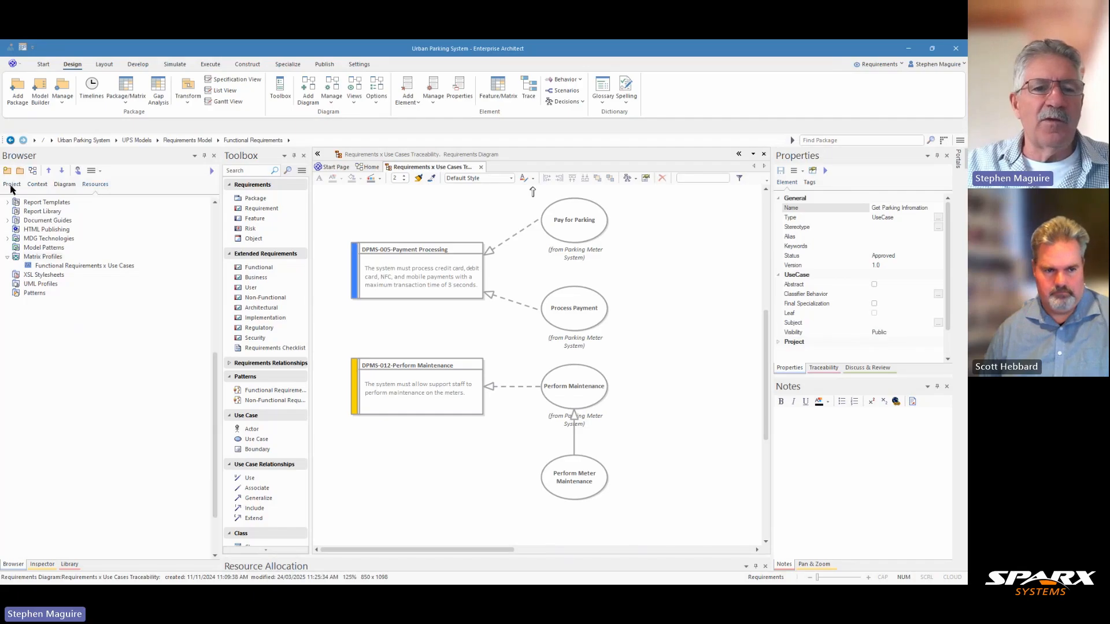
click(96, 185)
double_click(87, 266)
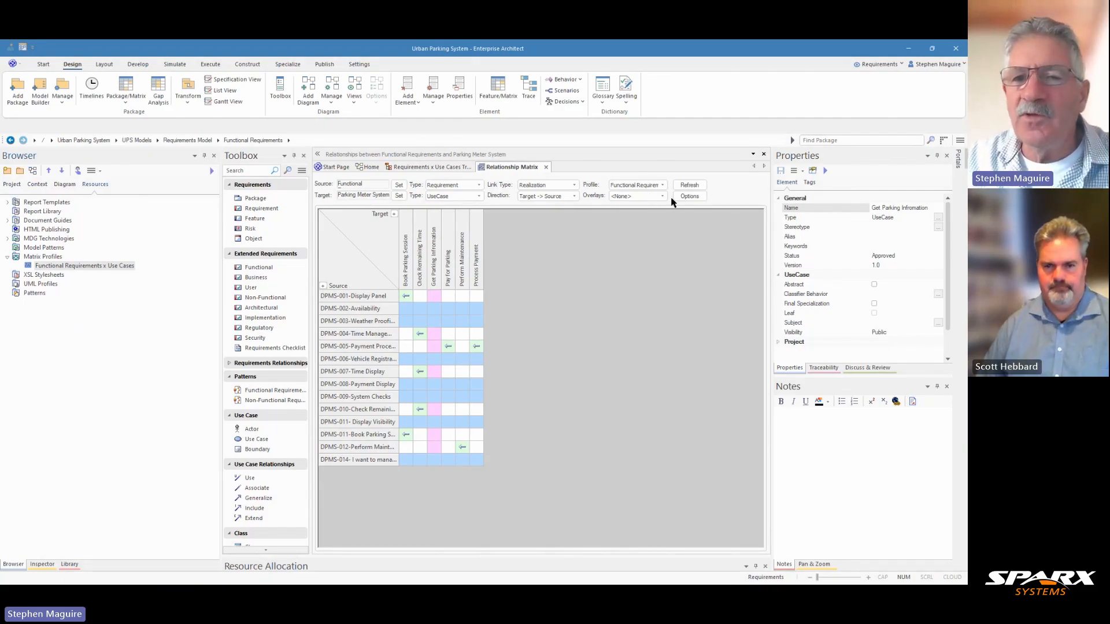
Examine the matrix's options for printing, saving as an image and exporting to CSV, and its profile options
click(689, 197)
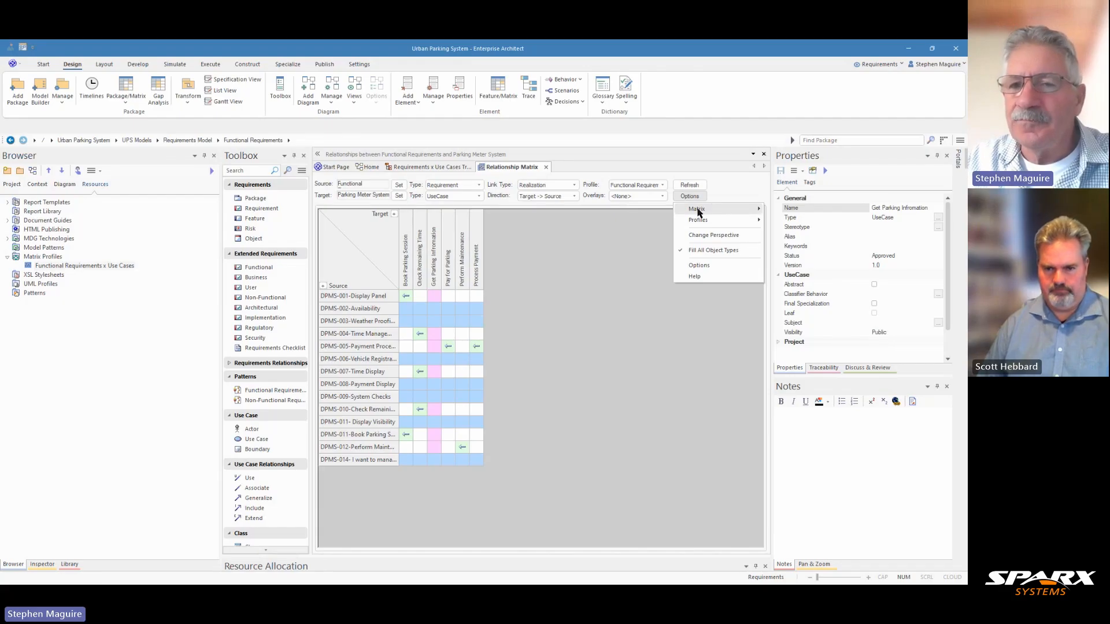
mouse_move(699, 212)
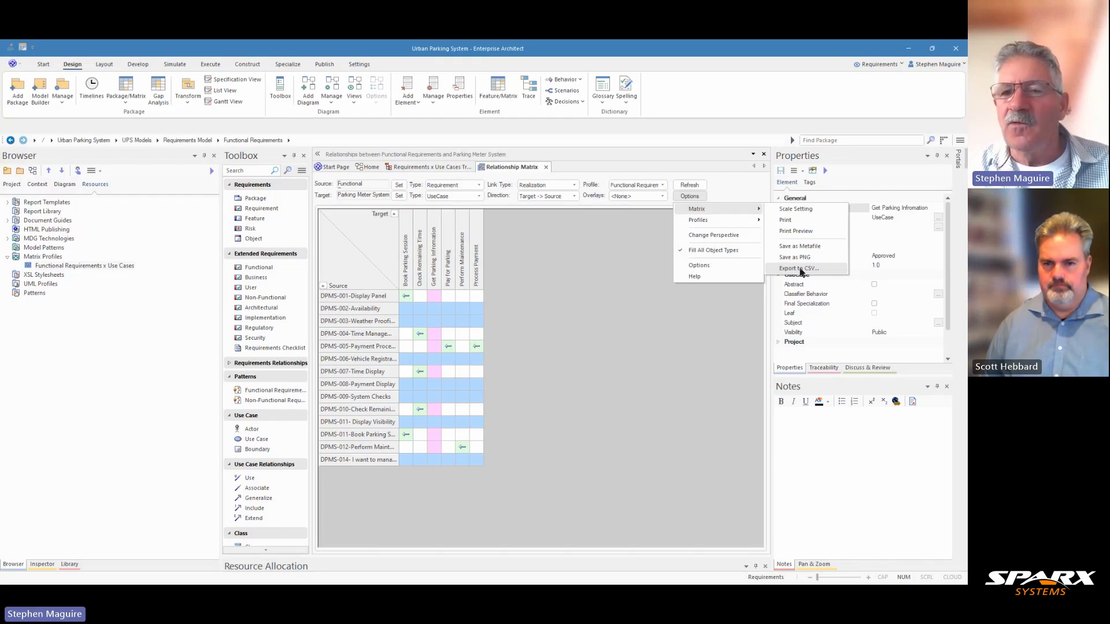
mouse_move(734, 225)
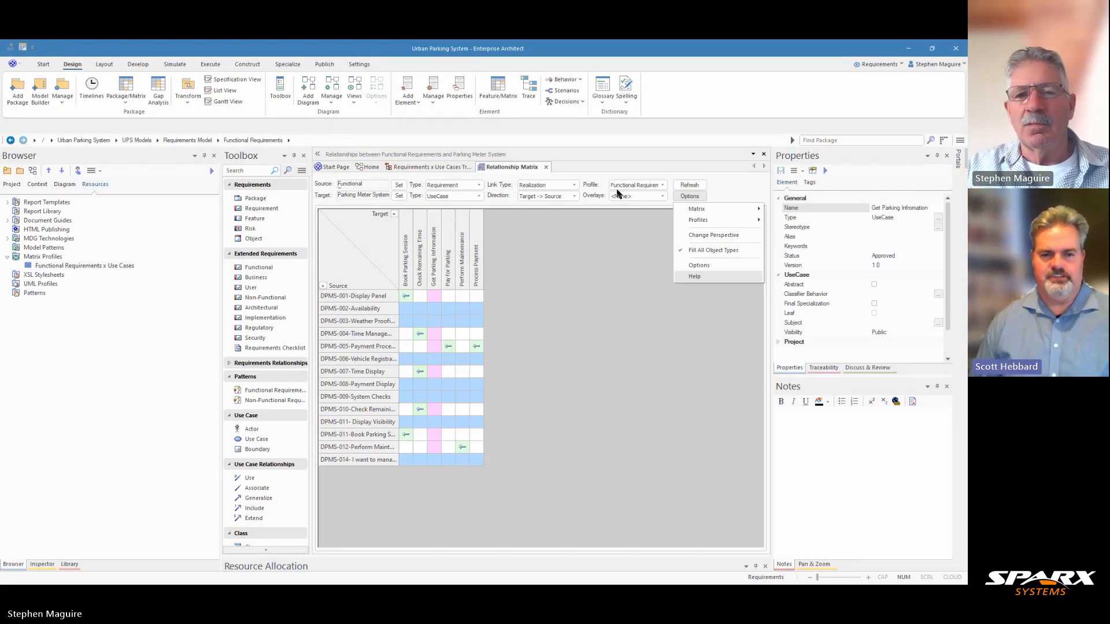
Widen the matrix's source column so the requirement names are readable, and clear the whole-matrix selection
click(397, 242)
drag(399, 245, 470, 249)
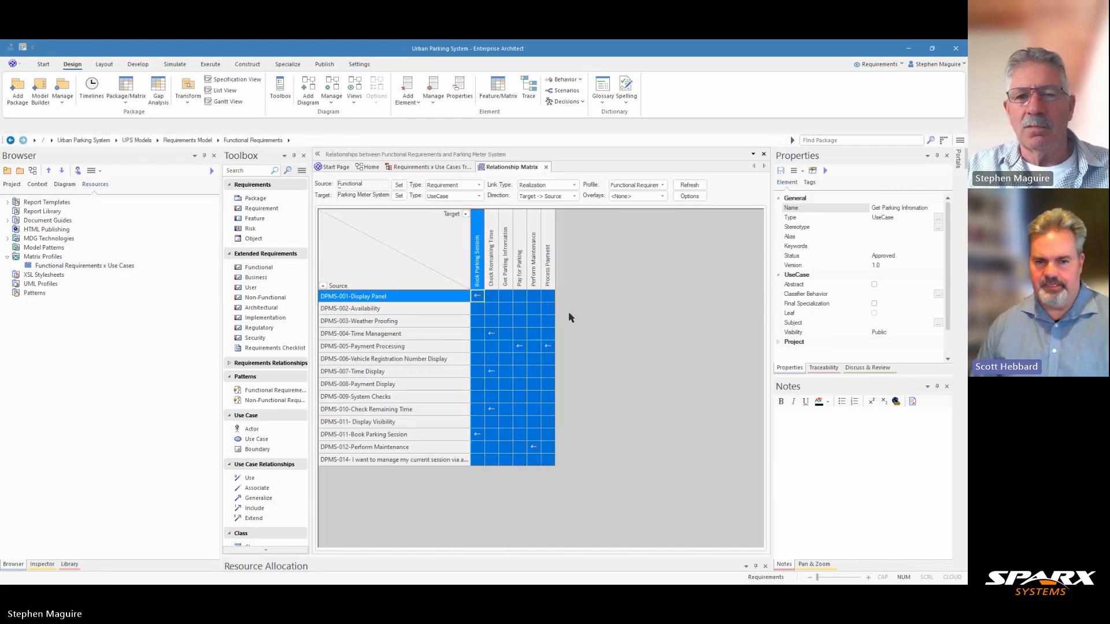
click(545, 312)
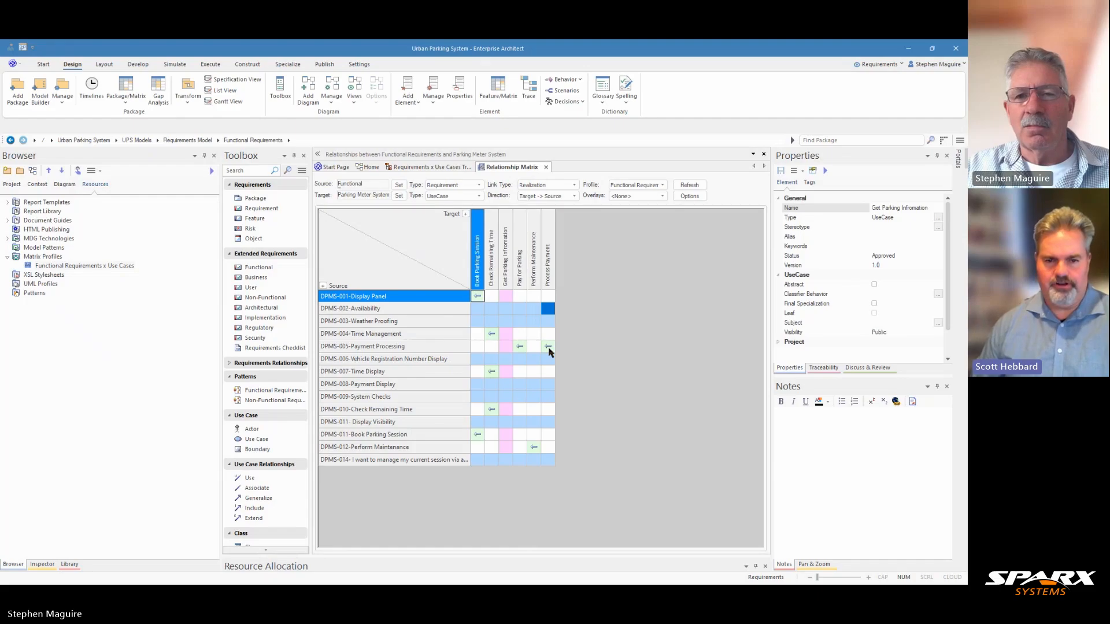